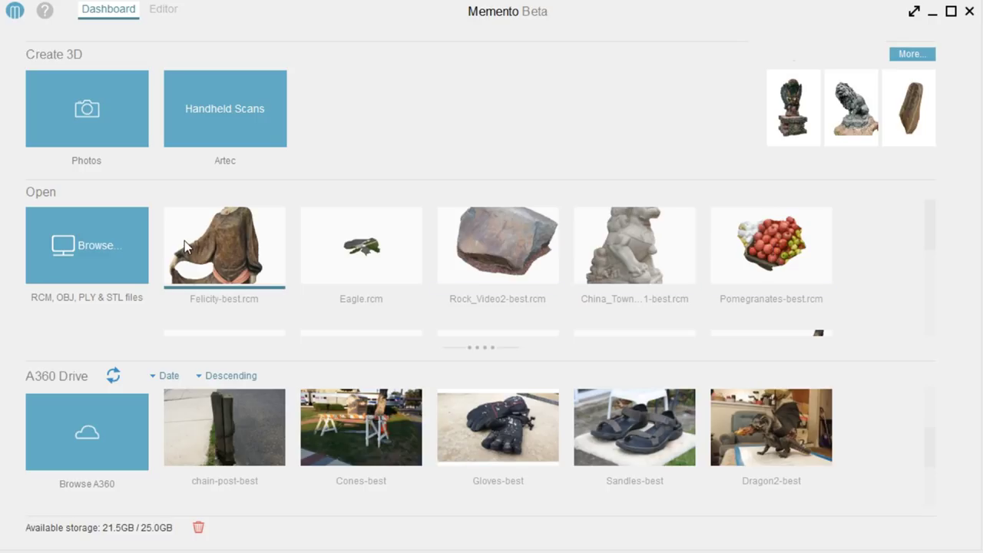
# Start a new 3D model from photos using the Photos tile under Create 3D
pyautogui.click(88, 109)
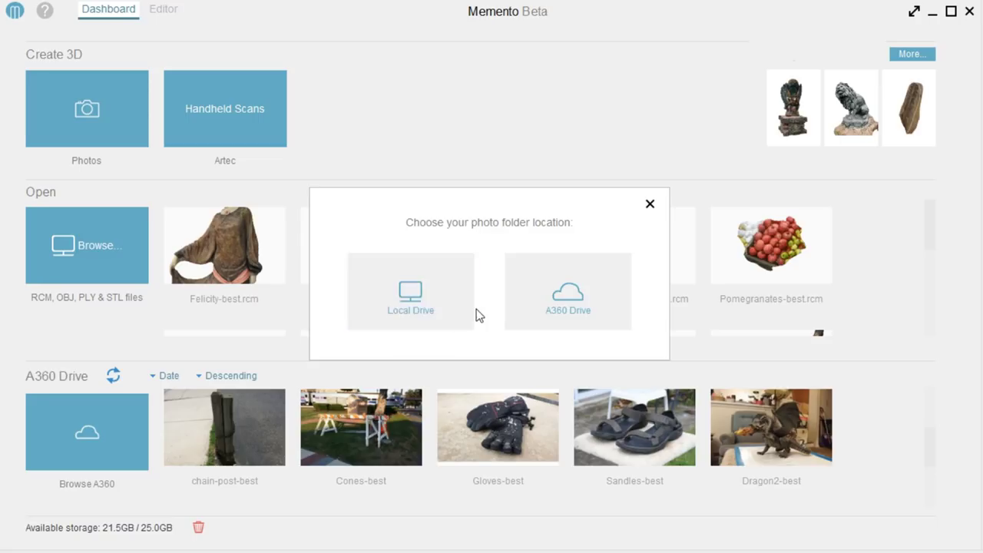
# Import all 64 eagle JPGs from the local Pics folder, starting with IMG_2398
pyautogui.click(411, 295)
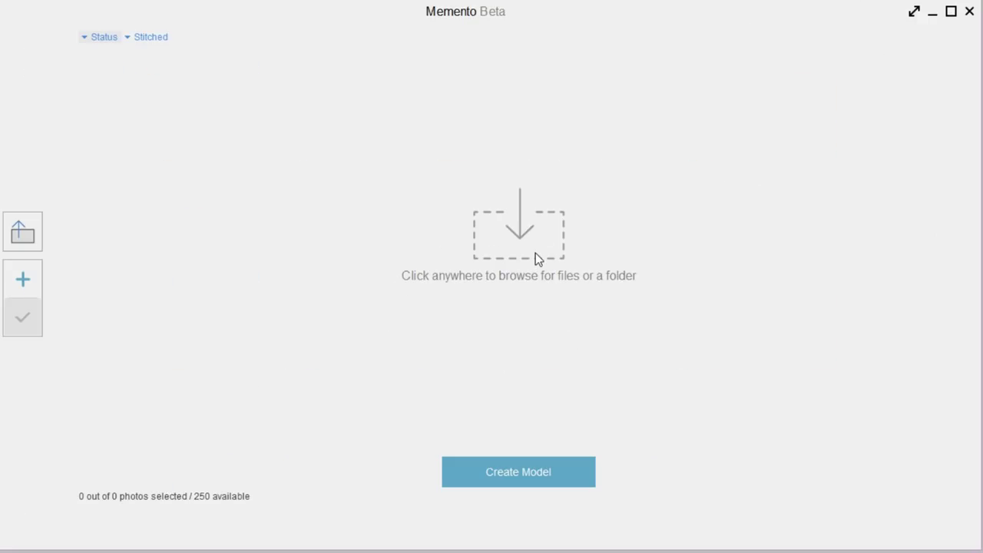
pyautogui.click(514, 251)
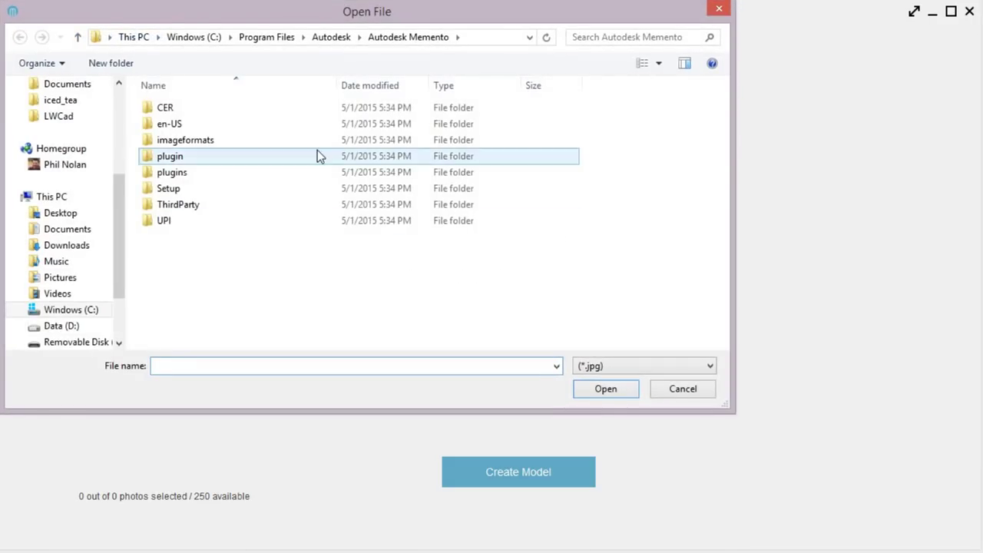
pyautogui.moveTo(325, 24); pyautogui.dragTo(371, 56)
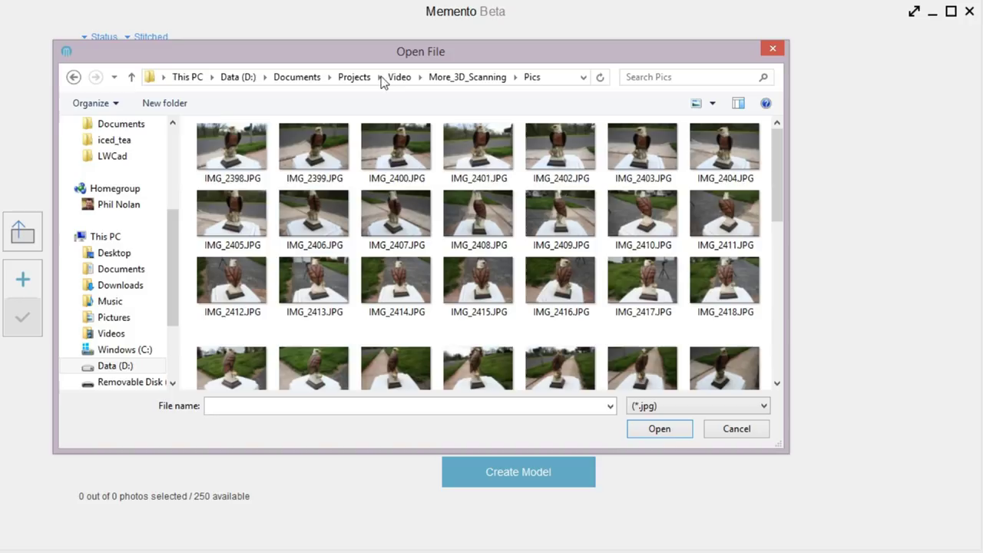
pyautogui.click(240, 152)
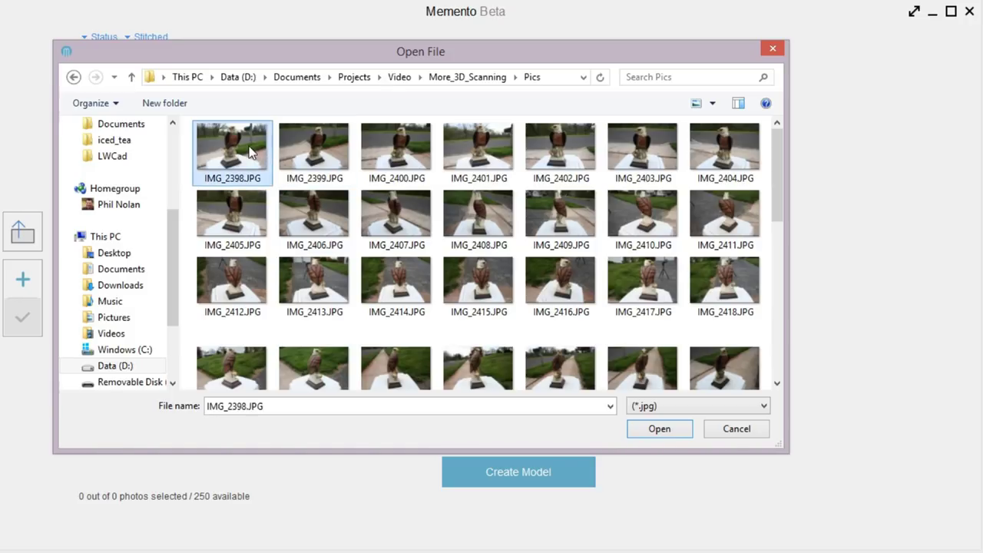
pyautogui.hotkey('ctrl', 'a')
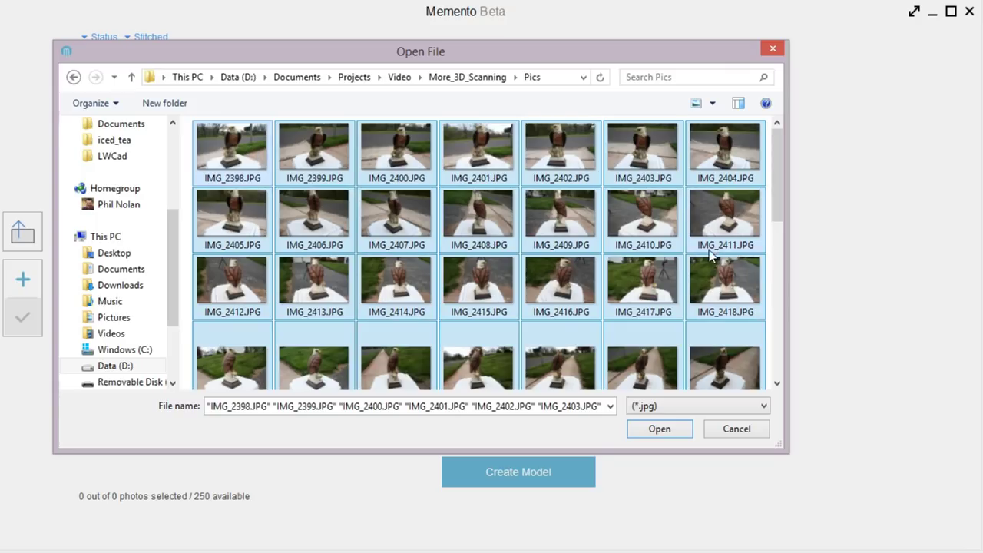
pyautogui.click(658, 429)
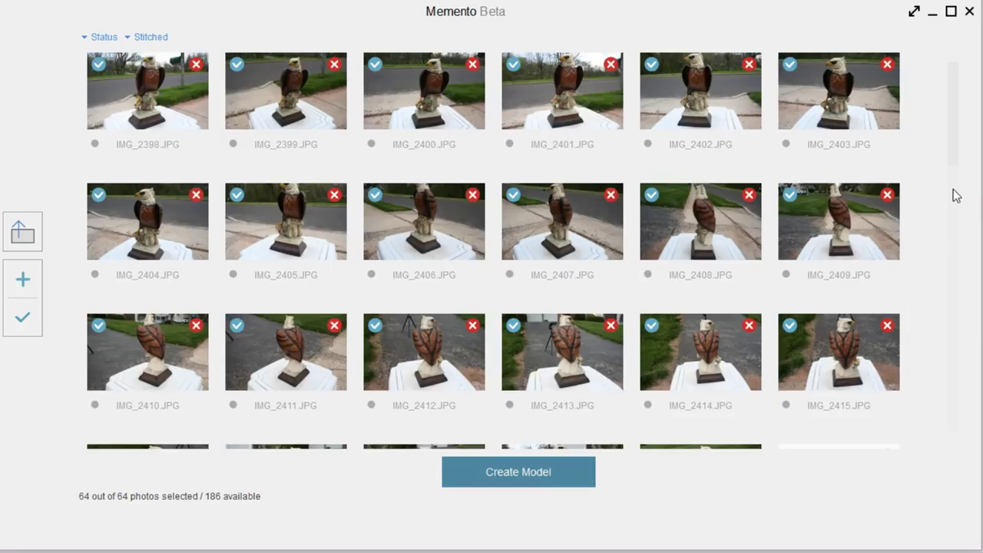
# Name the new model Eagle2, enable Smart Crop under Advanced, and start building it
pyautogui.scroll(-10, 913, 209)
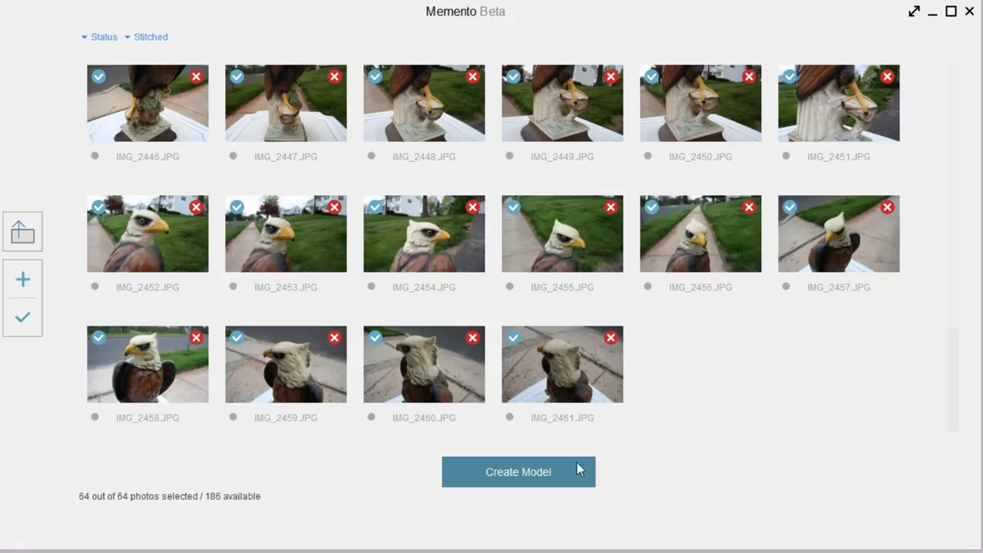
pyautogui.click(506, 473)
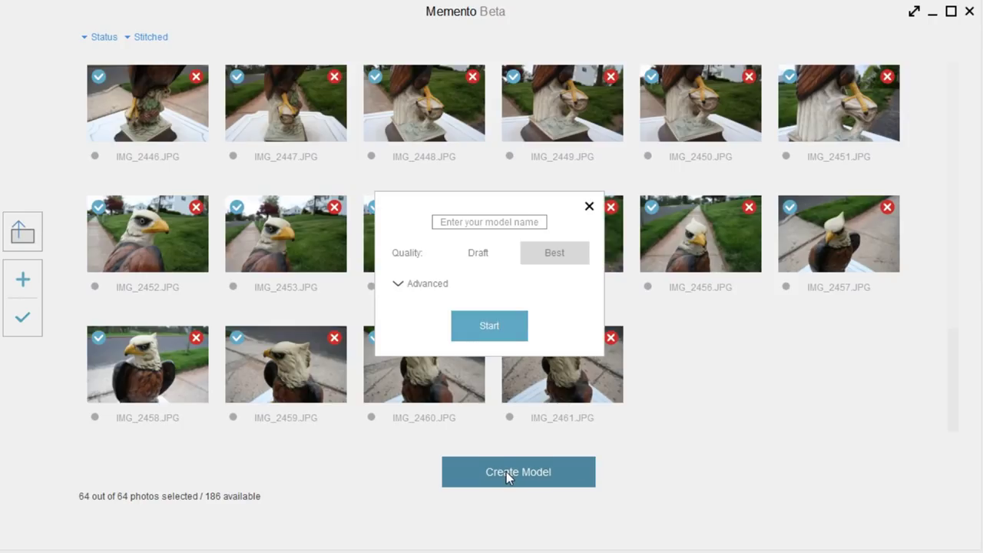
pyautogui.click(503, 220)
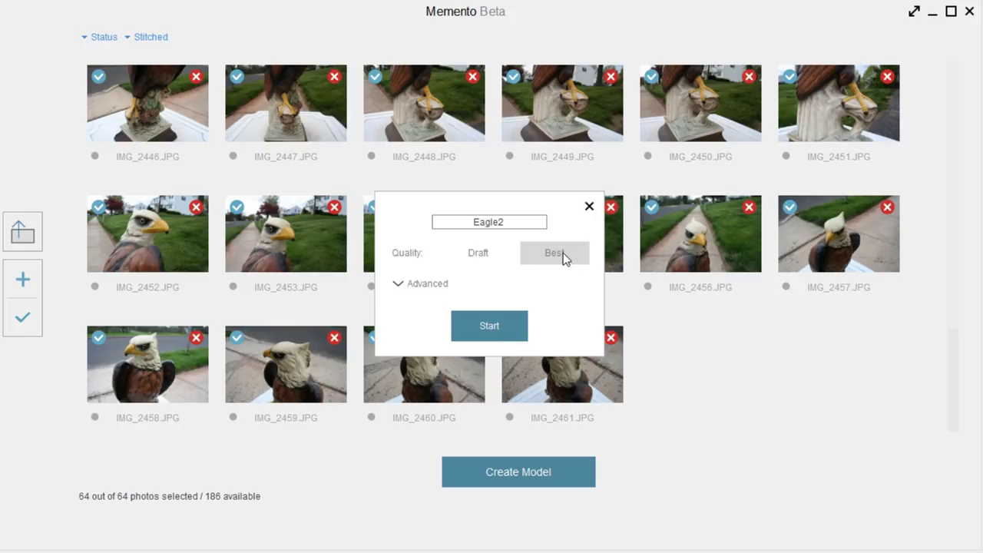
pyautogui.click(397, 285)
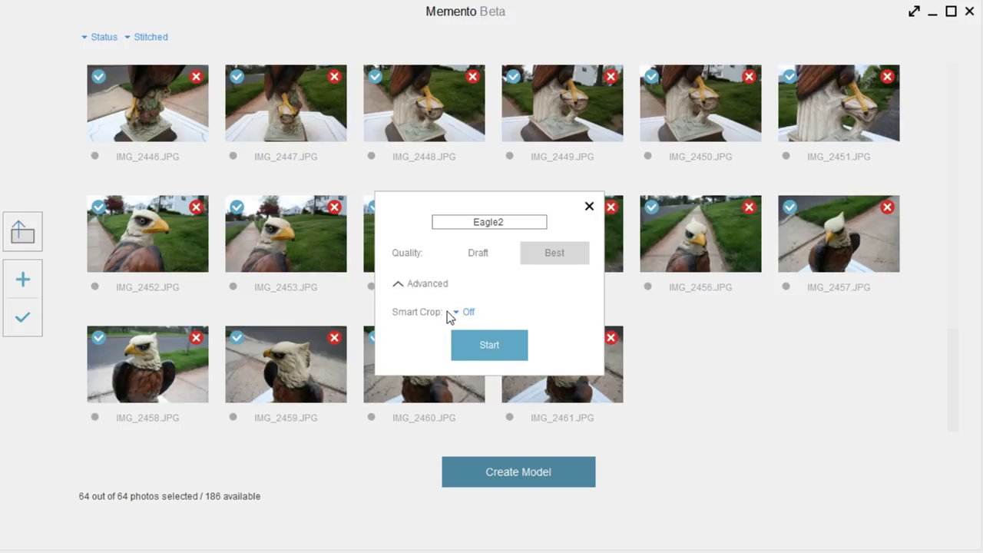
pyautogui.click(494, 346)
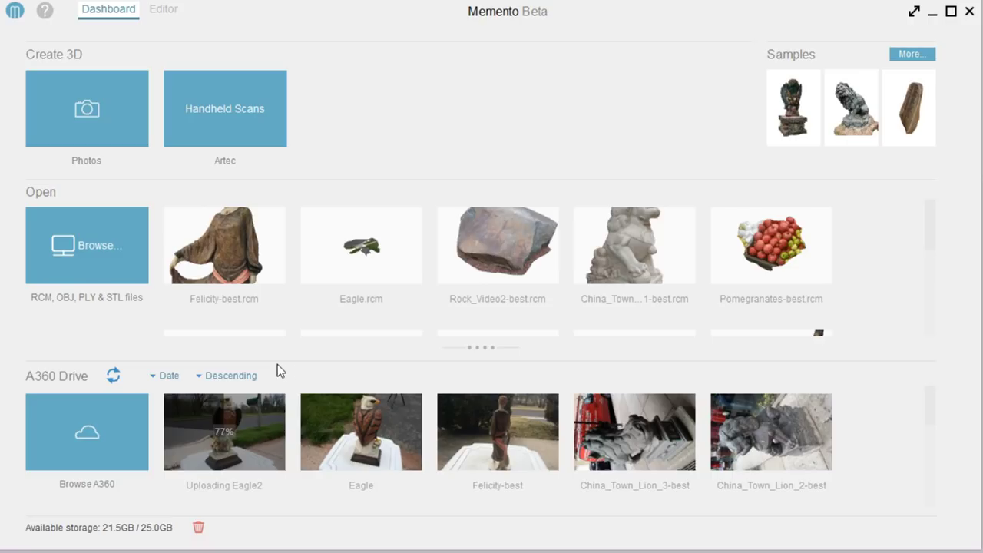
# Let the Eagle2 upload finish, then choose to cancel its queued mesh creation
pyautogui.moveTo(206, 458)
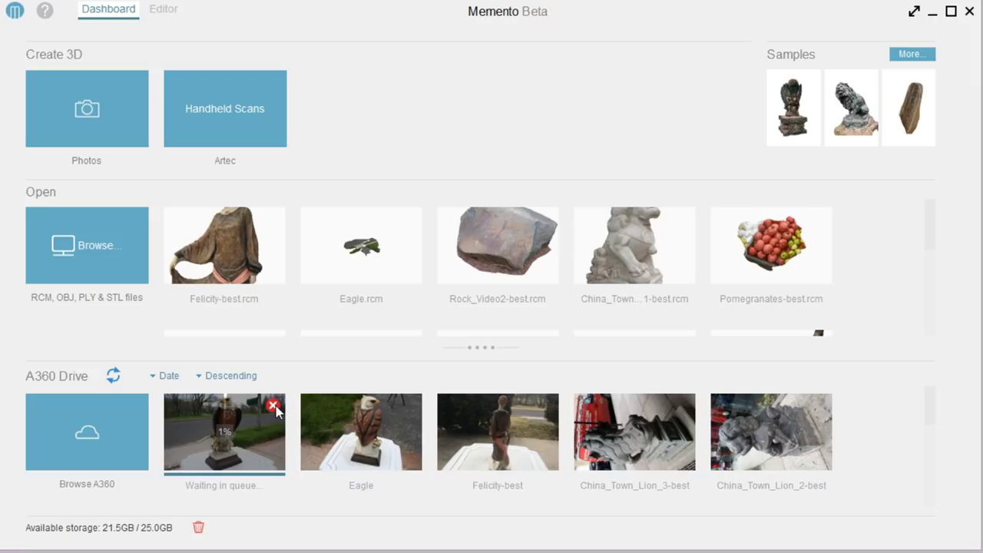
pyautogui.click(274, 405)
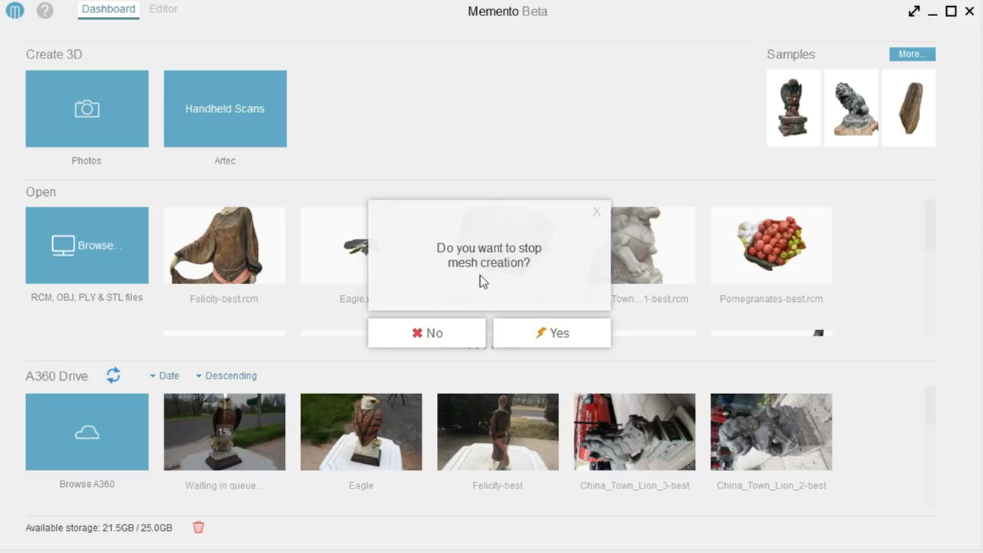
# Confirm stopping Eagle2's mesh creation and open the existing Eagle.rcm model
pyautogui.click(546, 333)
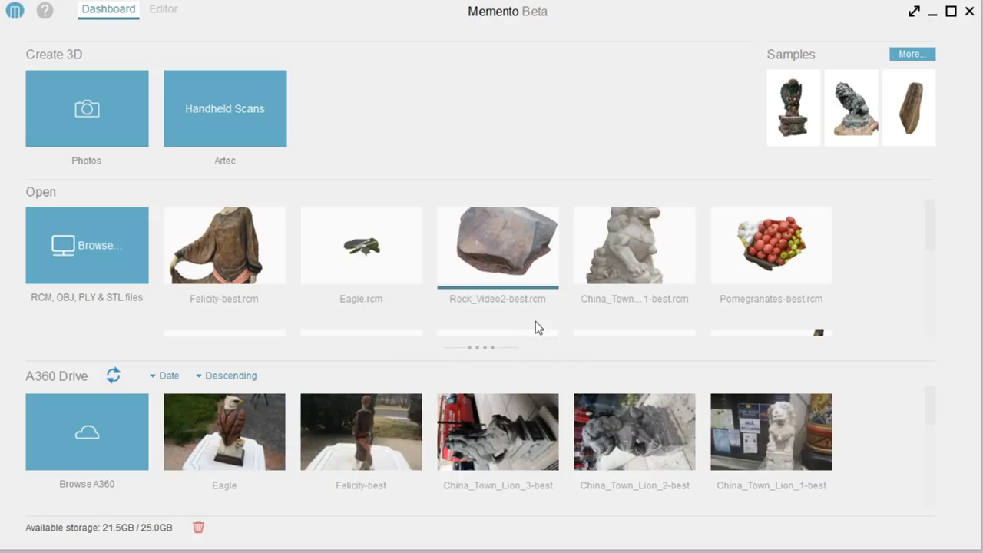
pyautogui.moveTo(219, 439)
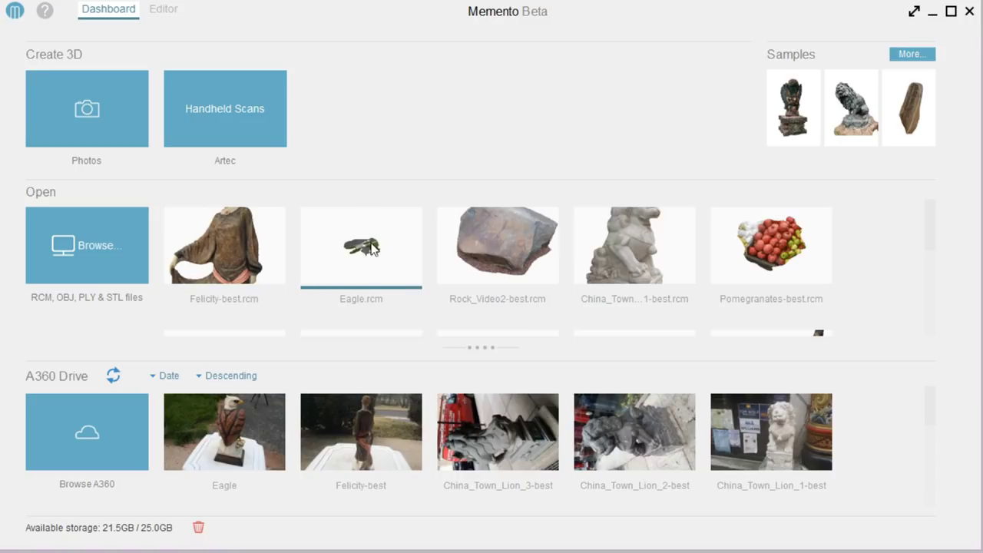
pyautogui.click(364, 244)
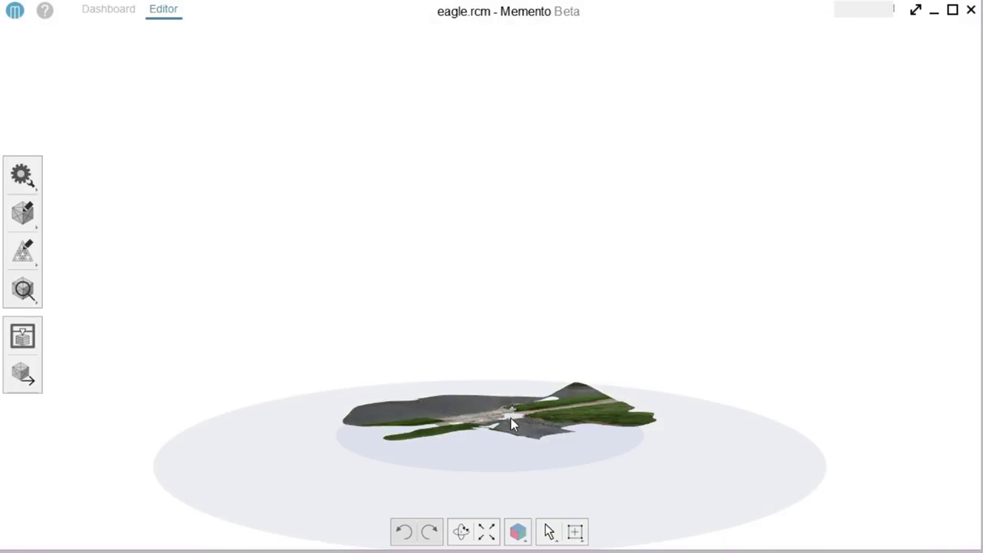
pyautogui.moveTo(511, 417); pyautogui.dragTo(527, 368)
# Orbit, pan and zoom until the eagle statue on its white pedestal fills the view
pyautogui.scroll(3, 527, 364)
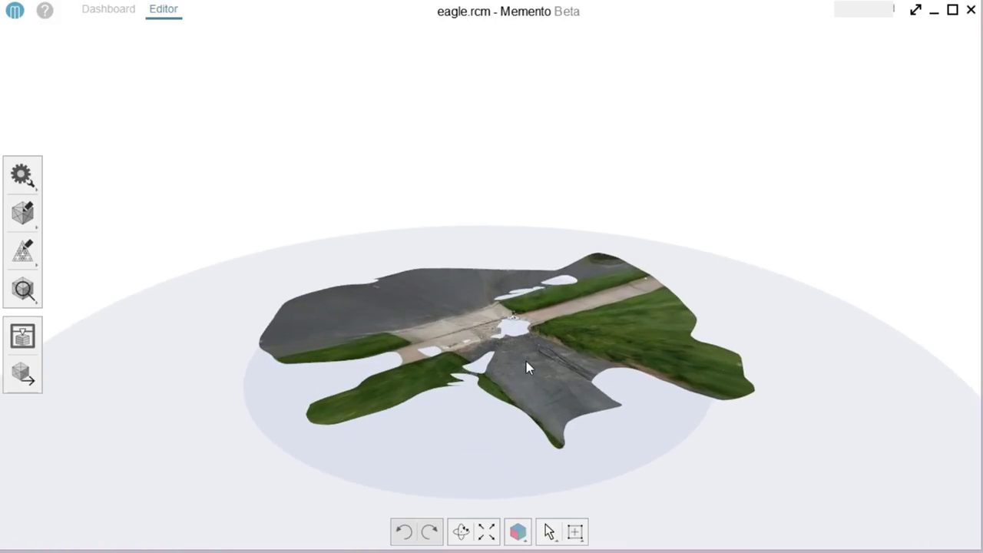
pyautogui.scroll(2, 523, 360)
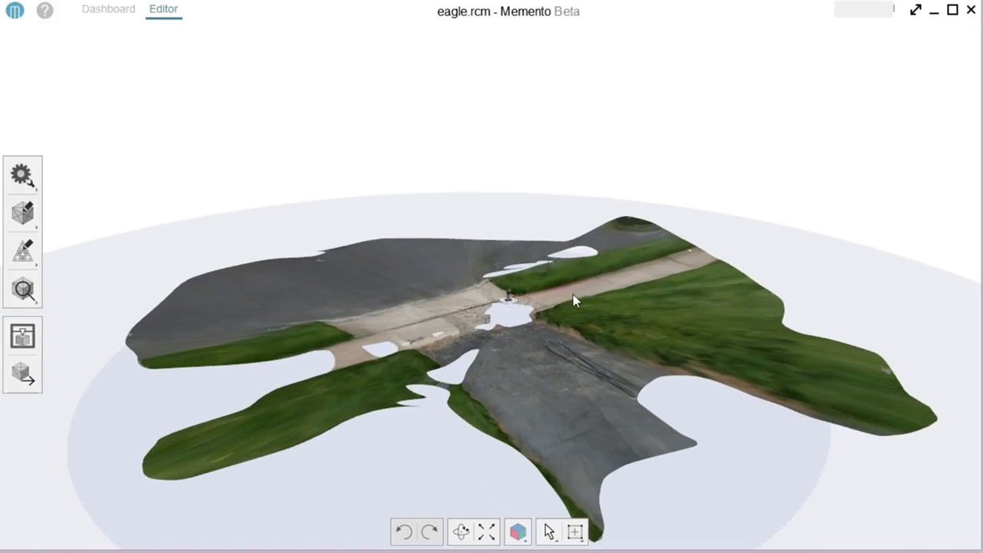
pyautogui.click(461, 532)
pyautogui.moveTo(522, 308); pyautogui.dragTo(530, 369)
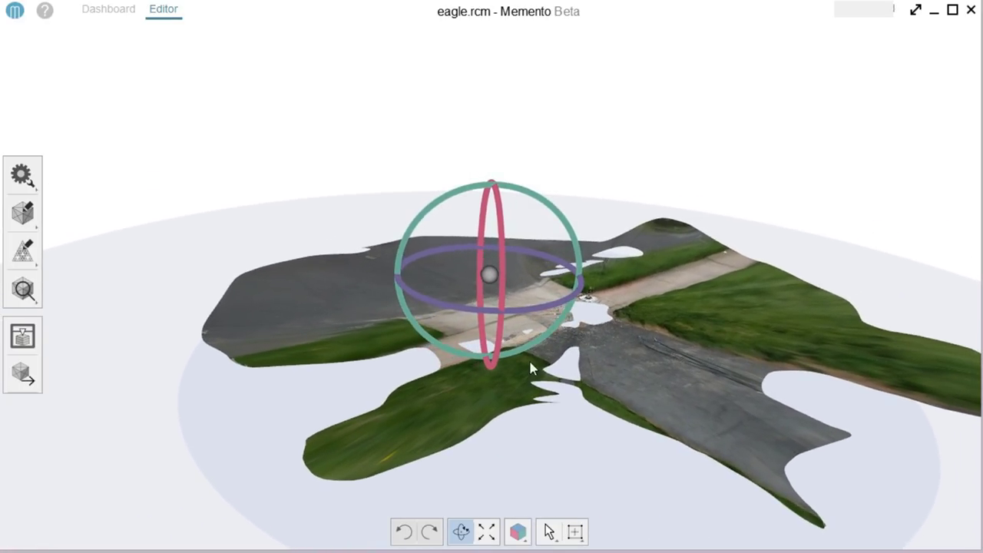
pyautogui.click(461, 531)
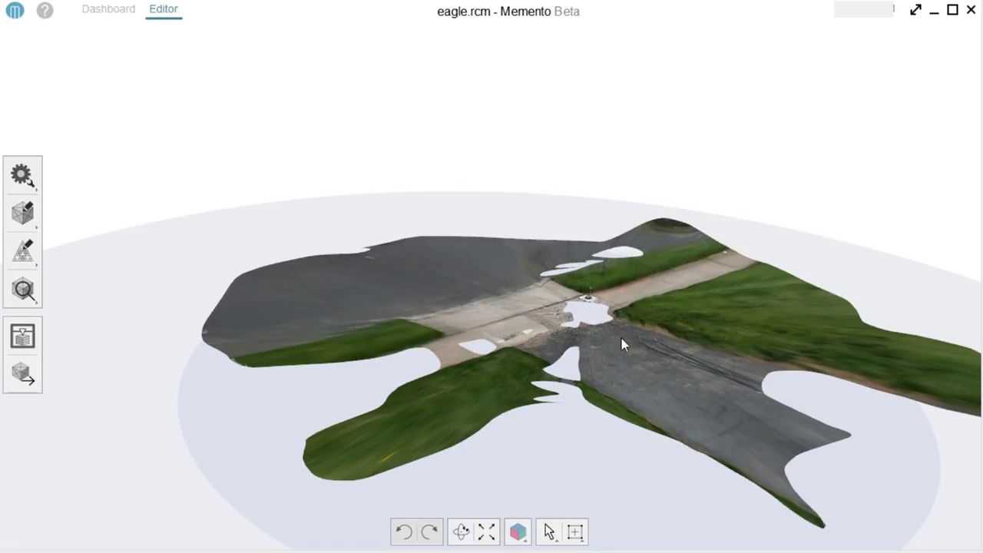
pyautogui.moveTo(621, 338)
pyautogui.mouseDown()
pyautogui.moveTo(603, 345)
pyautogui.moveTo(616, 344)
pyautogui.mouseUp()
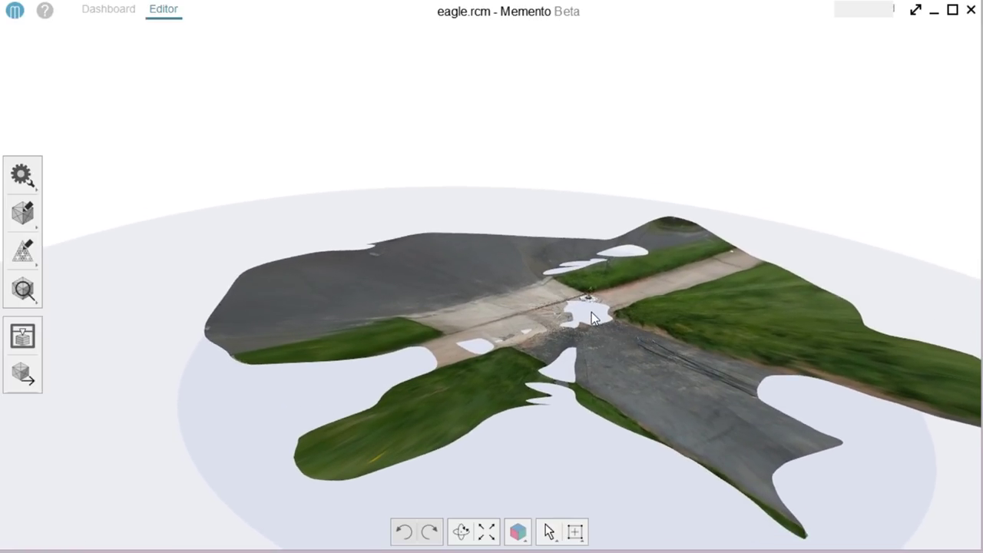
pyautogui.moveTo(592, 311); pyautogui.dragTo(543, 309)
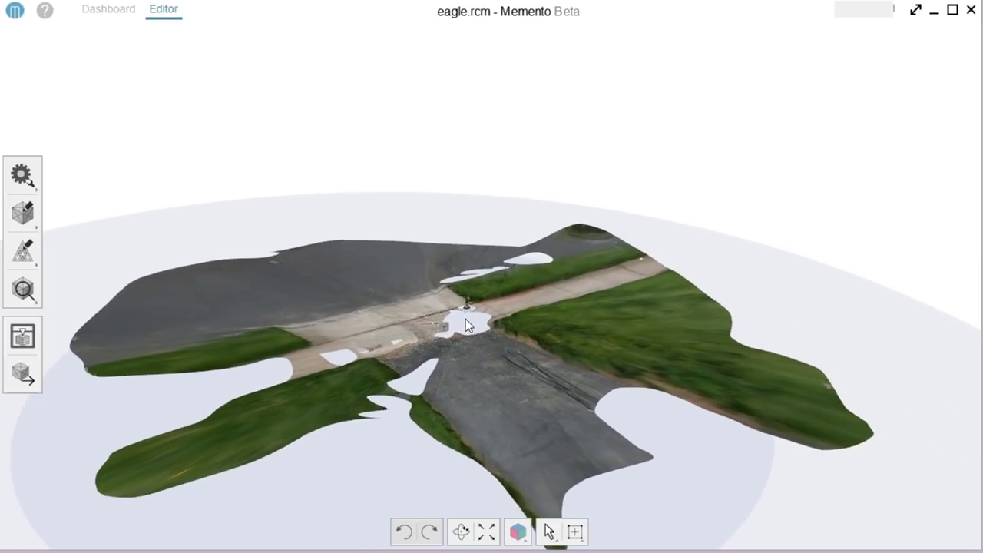
pyautogui.moveTo(468, 325)
pyautogui.mouseDown()
pyautogui.moveTo(463, 306)
pyautogui.moveTo(482, 327)
pyautogui.moveTo(471, 324)
pyautogui.mouseUp()
pyautogui.scroll(2, 471, 324)
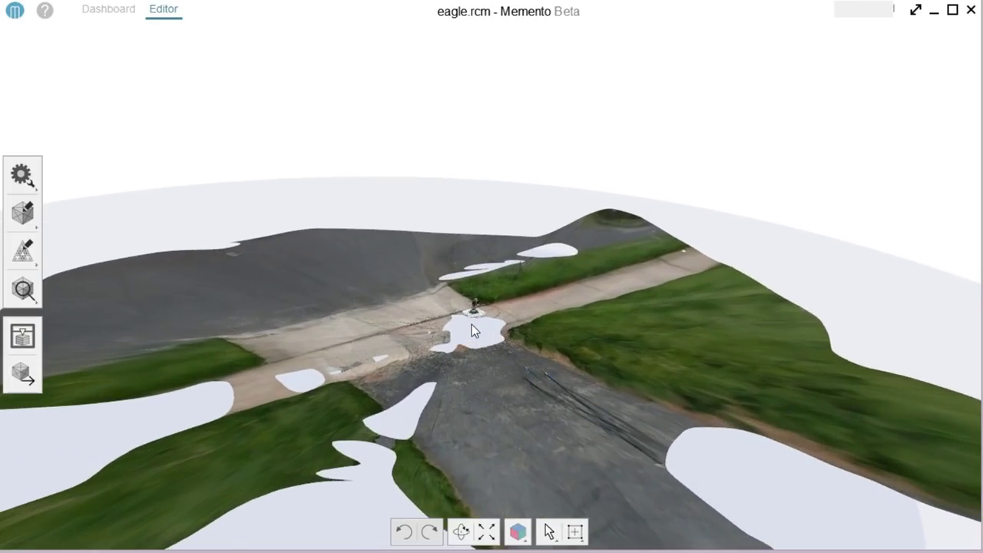
pyautogui.scroll(5, 472, 324)
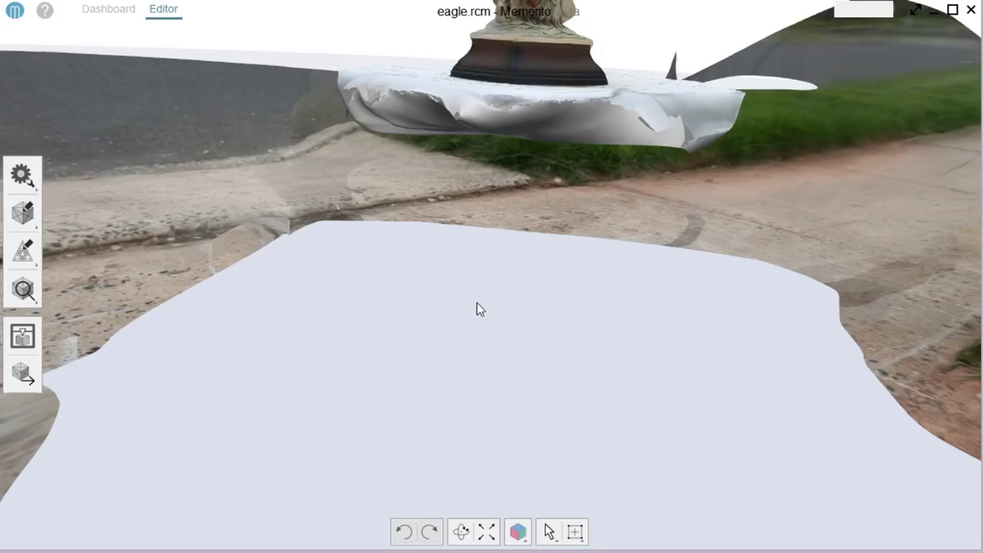
pyautogui.scroll(-5, 477, 308)
pyautogui.scroll(5, 488, 326)
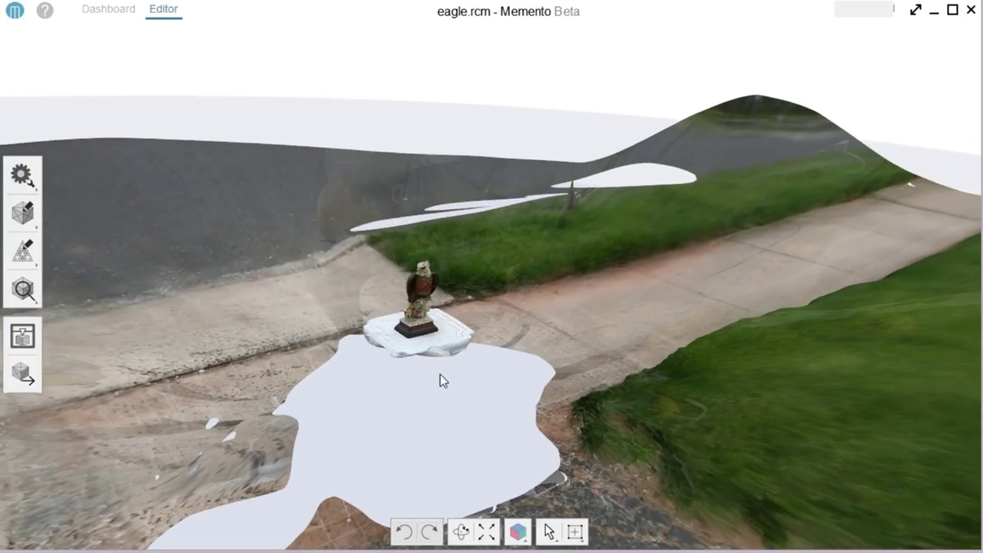
pyautogui.scroll(3, 423, 344)
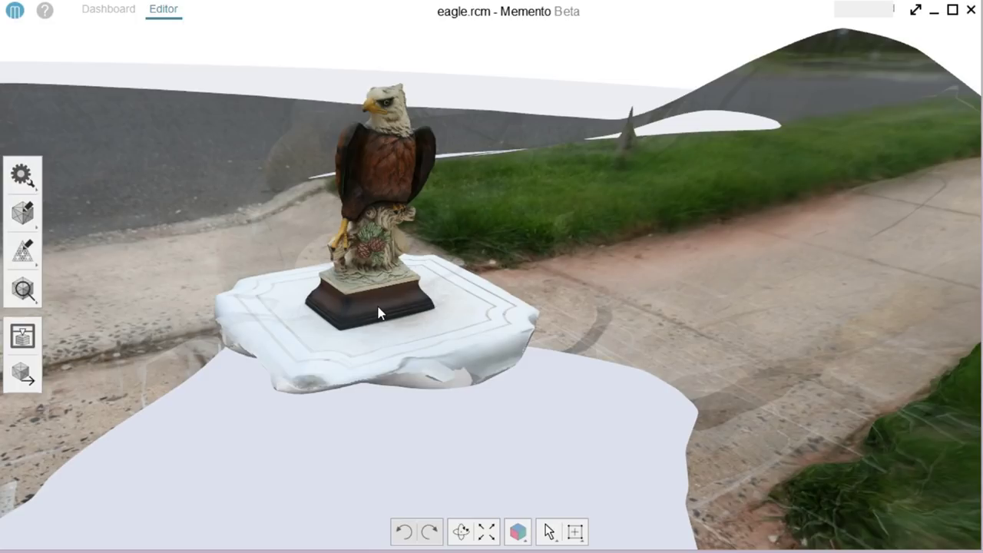
pyautogui.scroll(-6, 378, 312)
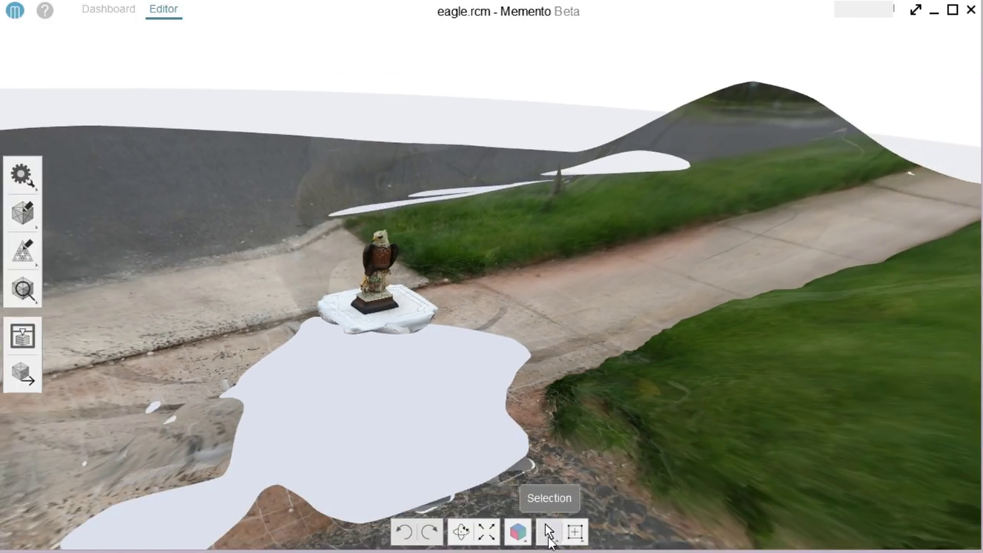
# Lasso-select the surrounding sidewalk, grass and roadway mesh and delete it
pyautogui.click(550, 532)
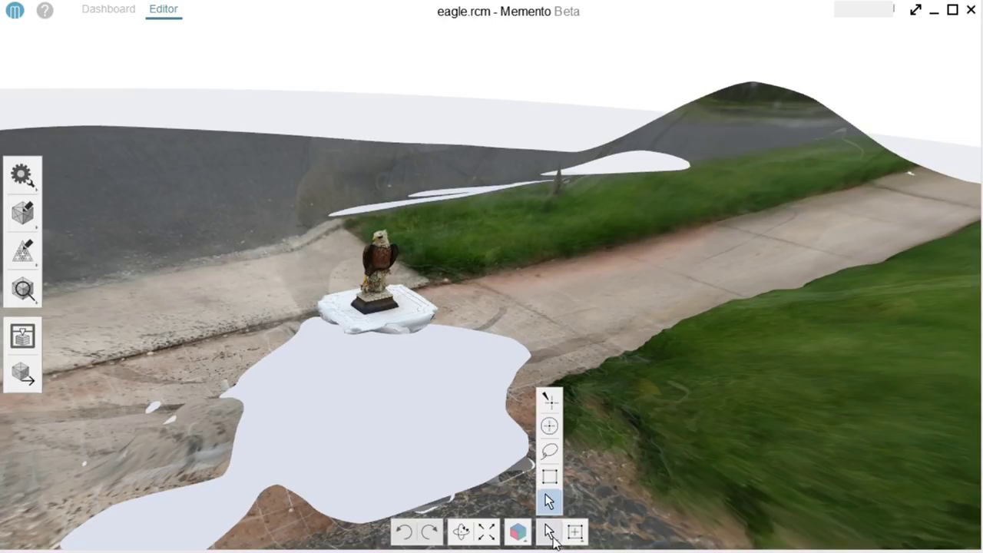
pyautogui.click(549, 453)
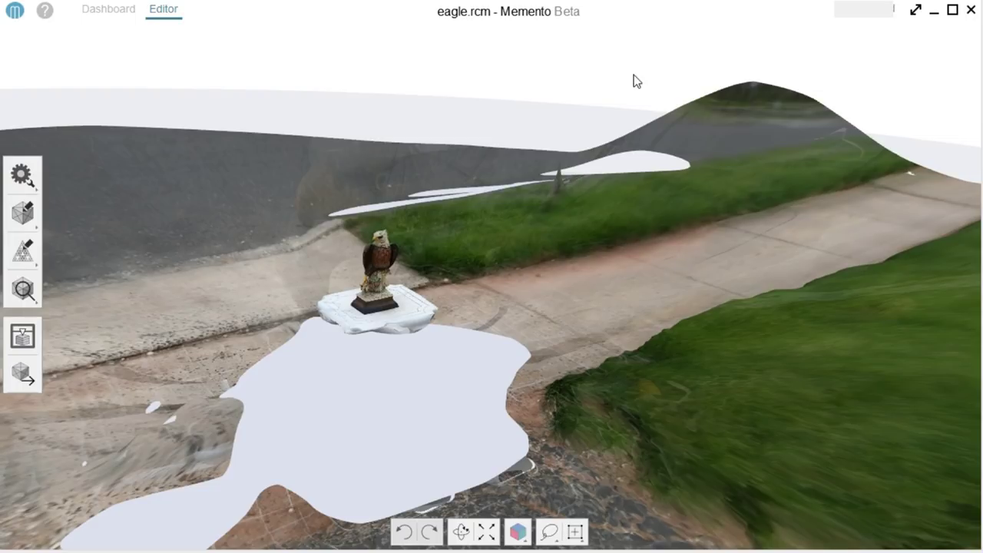
pyautogui.scroll(-5, 542, 217)
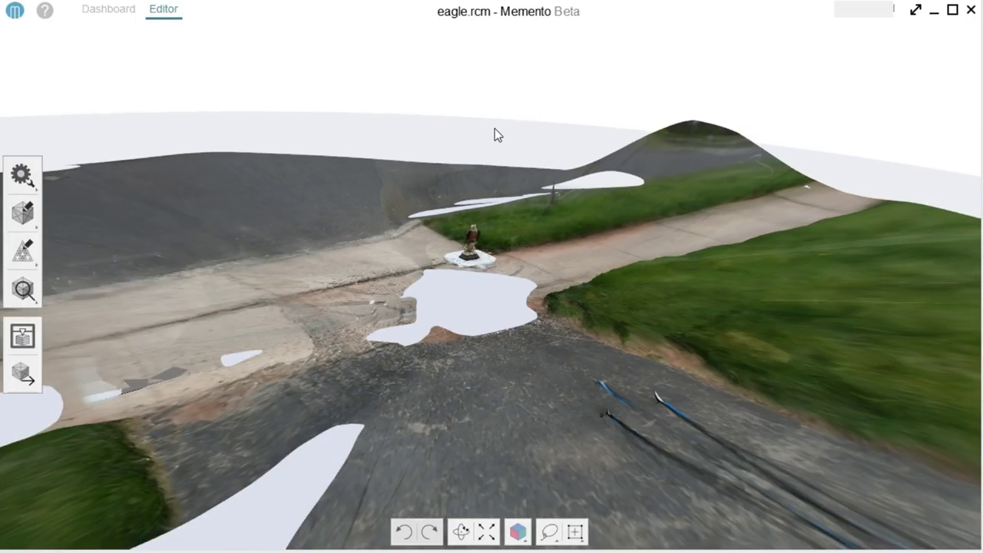
pyautogui.moveTo(481, 147)
pyautogui.mouseDown()
pyautogui.moveTo(513, 174)
pyautogui.moveTo(519, 198)
pyautogui.moveTo(517, 265)
pyautogui.moveTo(493, 309)
pyautogui.moveTo(488, 398)
pyautogui.moveTo(541, 482)
pyautogui.moveTo(666, 544)
pyautogui.moveTo(772, 539)
pyautogui.moveTo(908, 377)
pyautogui.moveTo(945, 291)
pyautogui.moveTo(903, 145)
pyautogui.moveTo(801, 67)
pyautogui.moveTo(666, 54)
pyautogui.moveTo(557, 92)
pyautogui.mouseUp()
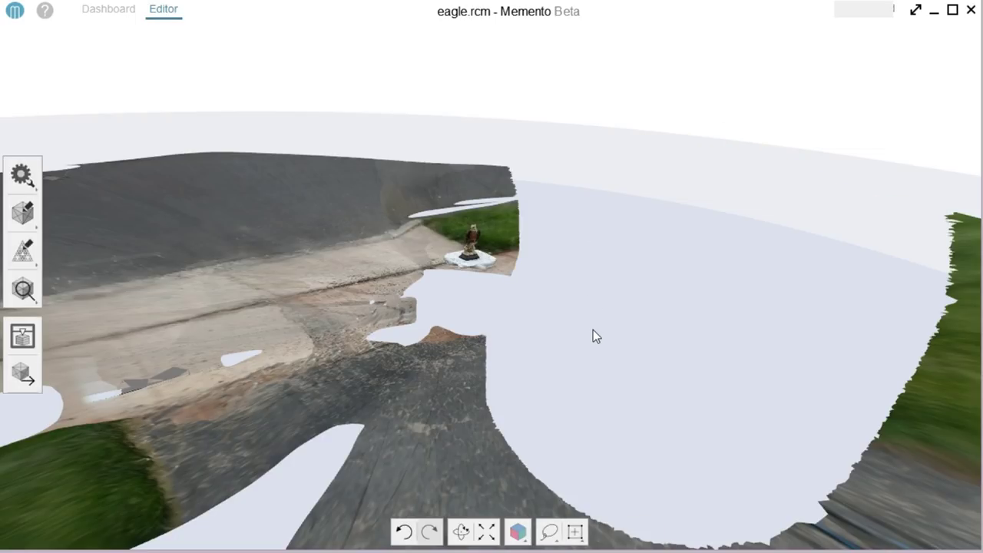
pyautogui.scroll(-5, 593, 332)
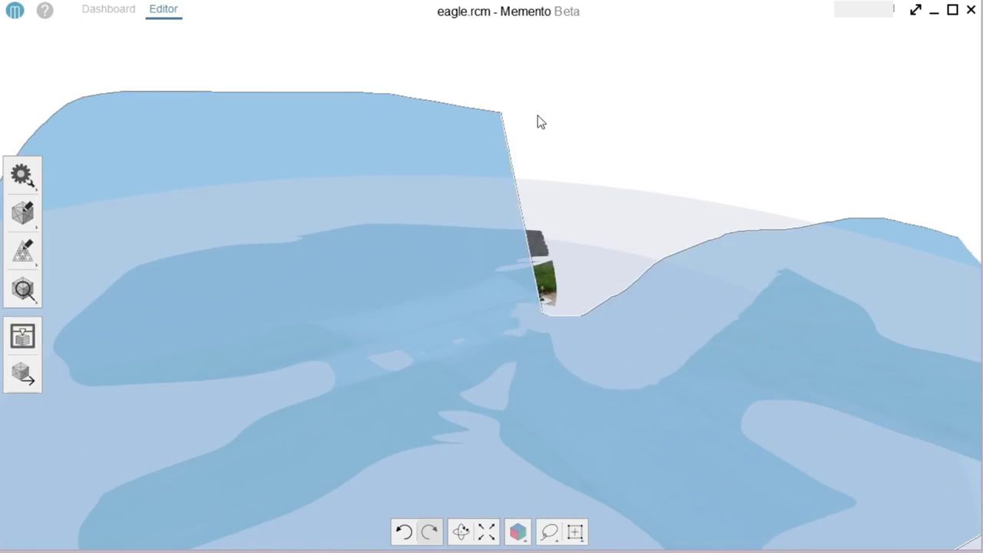
pyautogui.moveTo(586, 187)
pyautogui.mouseDown()
pyautogui.moveTo(474, 274)
pyautogui.moveTo(465, 313)
pyautogui.moveTo(491, 330)
pyautogui.moveTo(539, 318)
pyautogui.mouseUp()
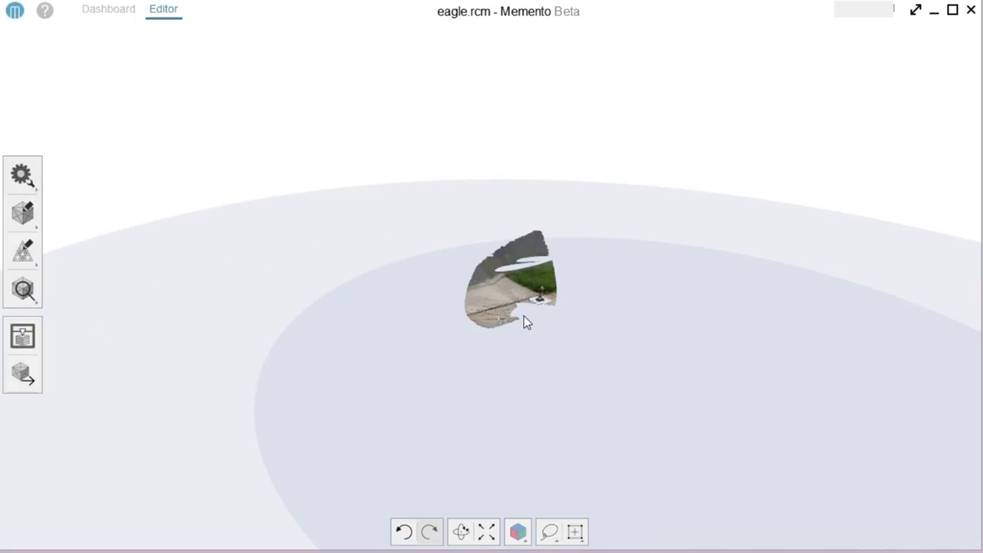
pyautogui.moveTo(523, 315)
pyautogui.mouseDown()
pyautogui.moveTo(614, 345)
pyautogui.moveTo(651, 343)
pyautogui.moveTo(730, 399)
pyautogui.moveTo(717, 261)
pyautogui.mouseUp()
pyautogui.moveTo(733, 301)
pyautogui.mouseDown()
pyautogui.moveTo(622, 453)
pyautogui.moveTo(413, 229)
pyautogui.moveTo(534, 51)
pyautogui.mouseUp()
pyautogui.press('Delete')
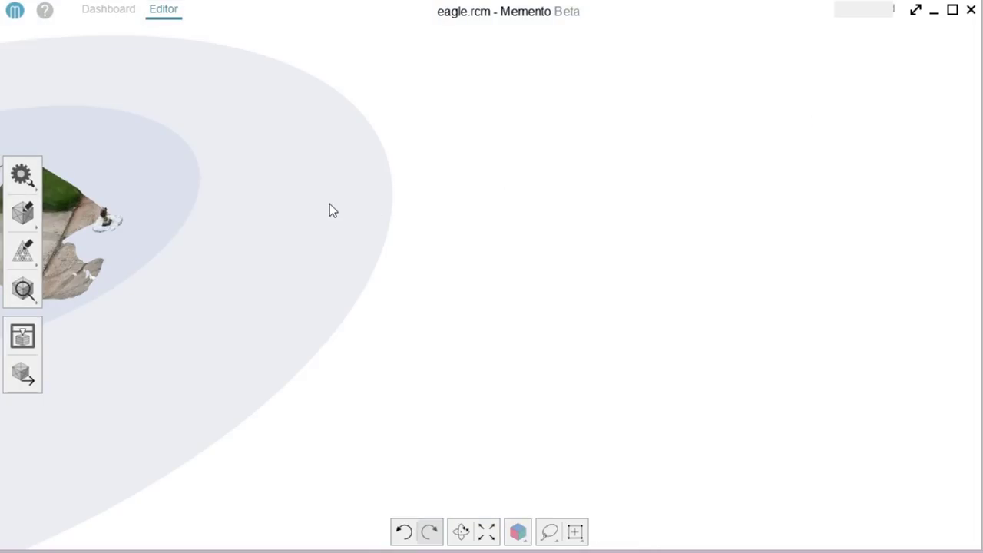
# Delete the leftover ground remnant and fit the eagle model to the view
pyautogui.moveTo(330, 208); pyautogui.dragTo(239, 189)
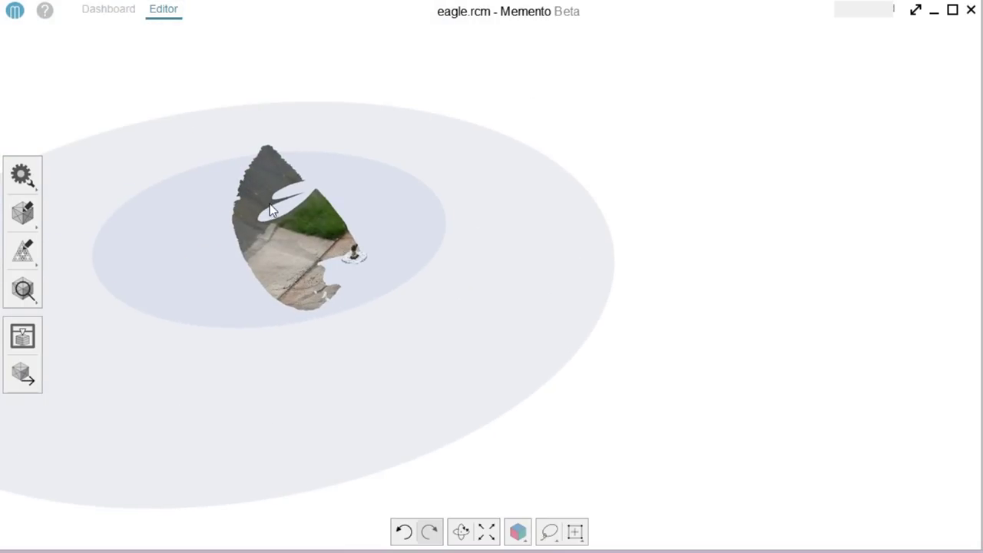
pyautogui.scroll(5, 316, 279)
pyautogui.moveTo(349, 232); pyautogui.dragTo(603, 279, button='right')
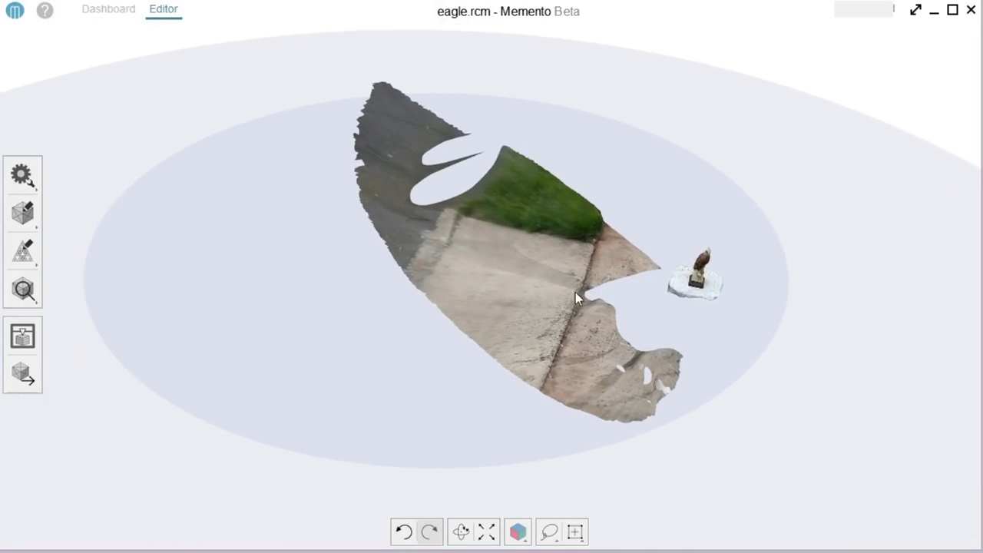
pyautogui.scroll(3, 575, 296)
pyautogui.moveTo(708, 312)
pyautogui.mouseDown()
pyautogui.moveTo(790, 330)
pyautogui.moveTo(803, 347)
pyautogui.moveTo(715, 336)
pyautogui.moveTo(746, 353)
pyautogui.moveTo(787, 416)
pyautogui.moveTo(684, 547)
pyautogui.moveTo(287, 404)
pyautogui.moveTo(99, 263)
pyautogui.moveTo(99, 41)
pyautogui.moveTo(188, 1)
pyautogui.moveTo(509, 16)
pyautogui.moveTo(612, 67)
pyautogui.moveTo(657, 128)
pyautogui.moveTo(689, 199)
pyautogui.moveTo(670, 290)
pyautogui.mouseUp()
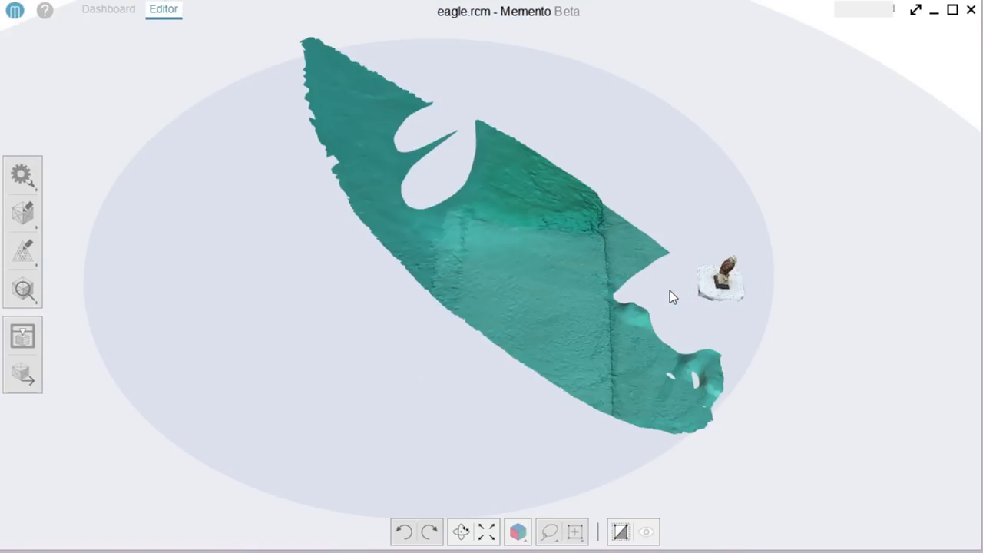
pyautogui.press('Delete')
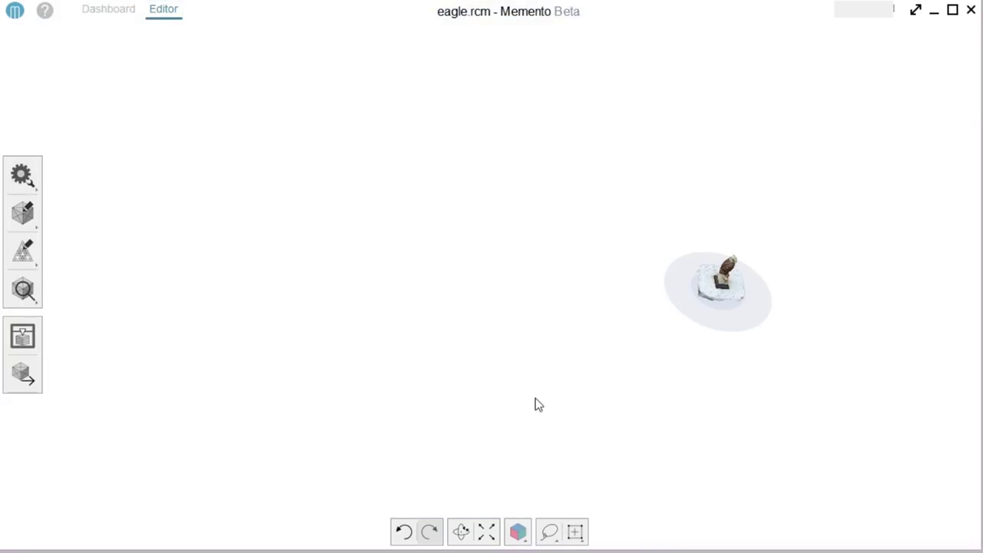
pyautogui.click(486, 532)
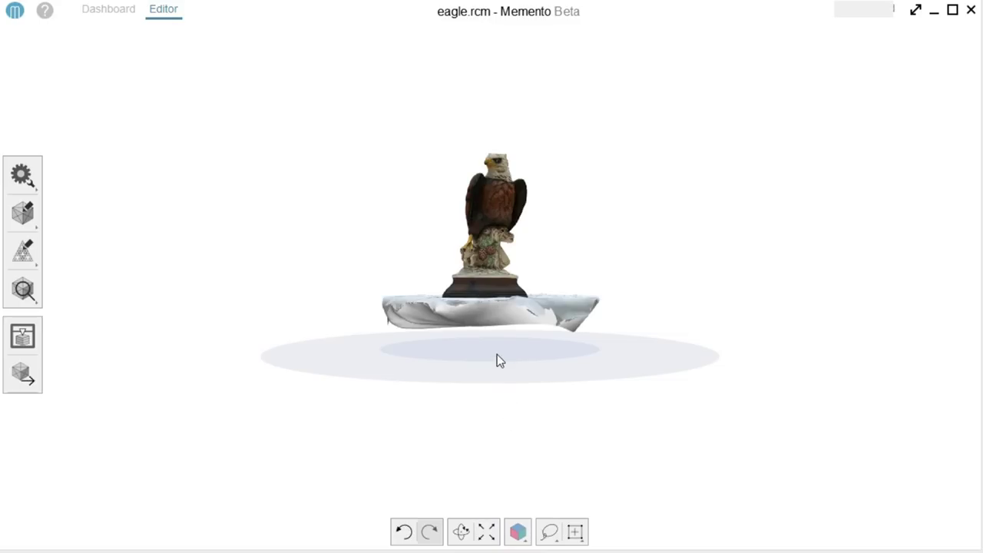
# Lasso-select and delete the right part of the white table base
pyautogui.moveTo(496, 353); pyautogui.dragTo(499, 435)
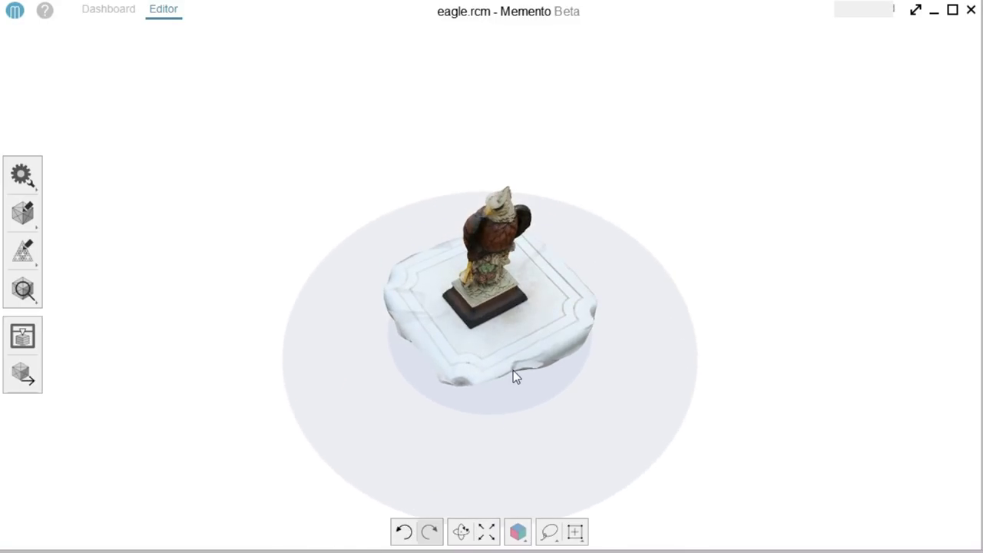
pyautogui.scroll(5, 512, 373)
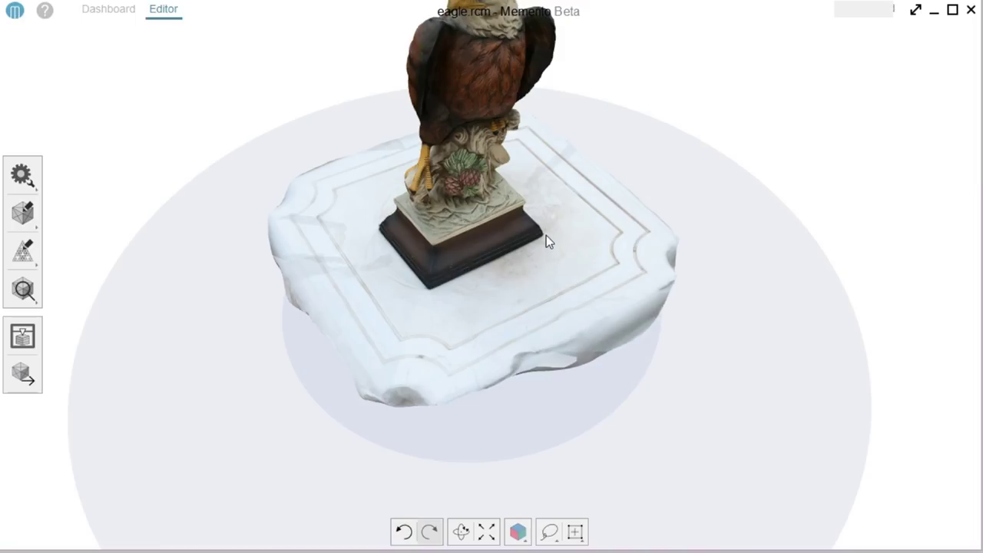
pyautogui.moveTo(544, 235)
pyautogui.mouseDown()
pyautogui.moveTo(722, 173)
pyautogui.moveTo(783, 234)
pyautogui.moveTo(722, 454)
pyautogui.moveTo(399, 488)
pyautogui.moveTo(310, 471)
pyautogui.moveTo(258, 423)
pyautogui.mouseUp()
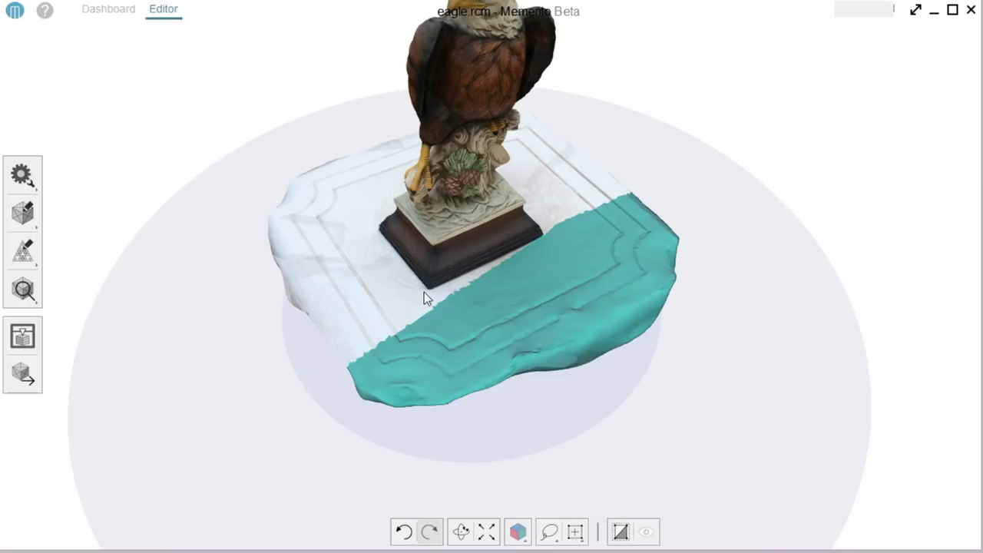
pyautogui.moveTo(394, 309)
pyautogui.mouseDown()
pyautogui.moveTo(317, 436)
pyautogui.moveTo(526, 535)
pyautogui.moveTo(775, 356)
pyautogui.moveTo(775, 249)
pyautogui.moveTo(759, 209)
pyautogui.moveTo(703, 163)
pyautogui.mouseUp()
pyautogui.press('Delete')
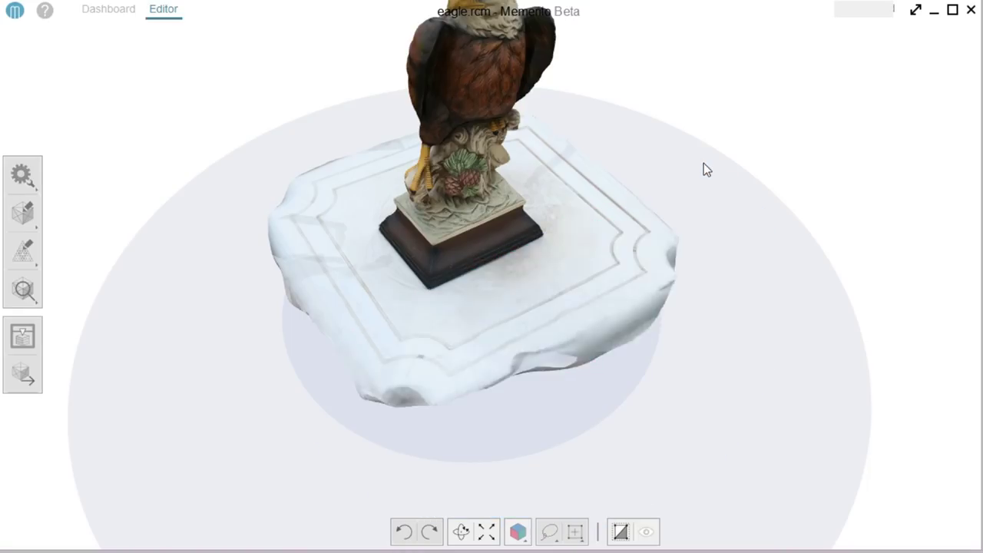
# Lasso-select and delete the front of the table base, leaving a strip behind the statue
pyautogui.moveTo(453, 317); pyautogui.dragTo(643, 342)
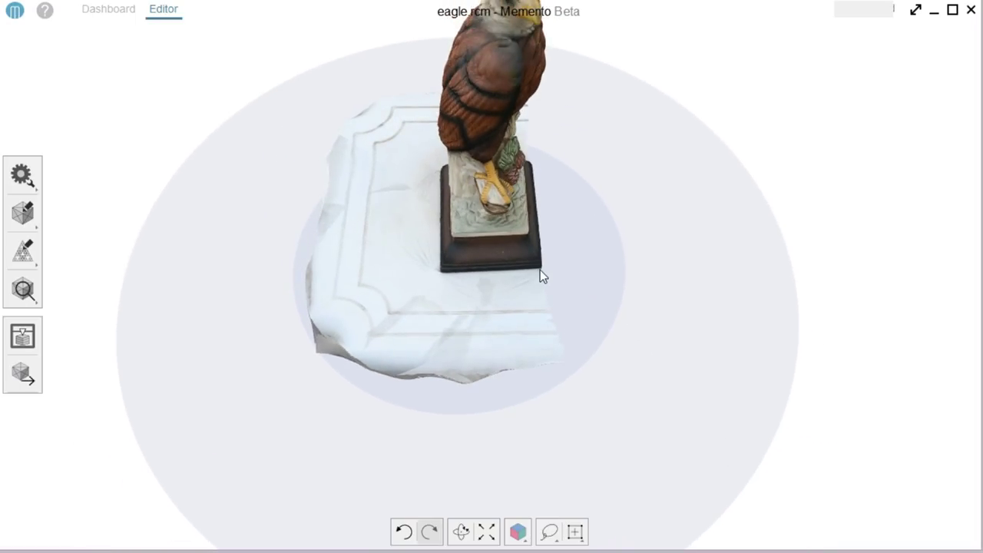
pyautogui.moveTo(540, 271)
pyautogui.mouseDown()
pyautogui.moveTo(507, 455)
pyautogui.moveTo(213, 346)
pyautogui.moveTo(213, 284)
pyautogui.mouseUp()
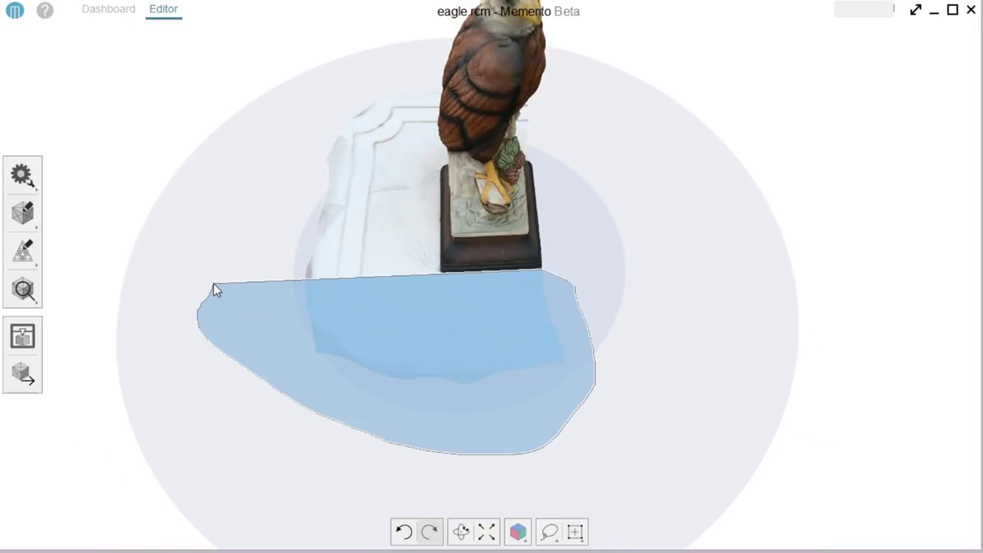
pyautogui.press('Delete')
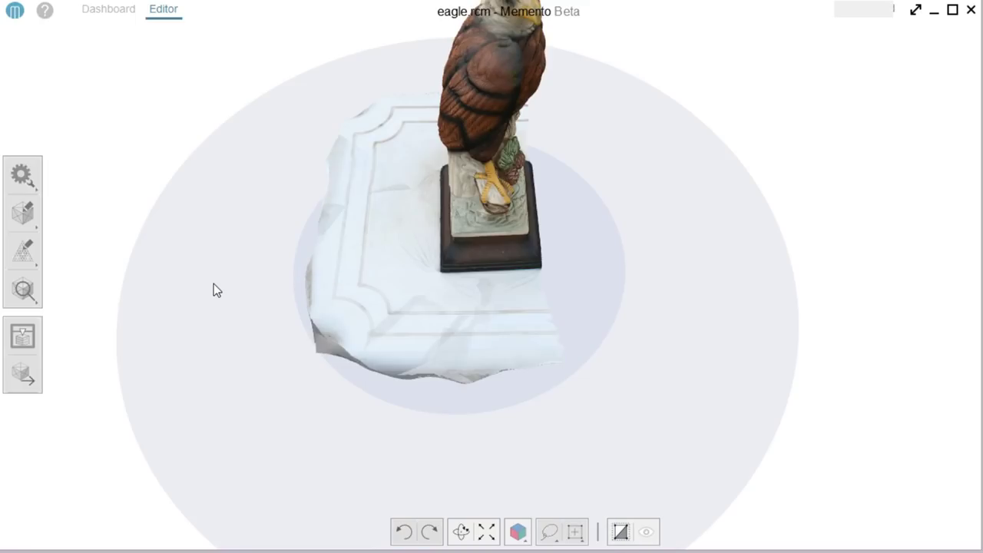
pyautogui.moveTo(467, 291); pyautogui.dragTo(440, 299)
pyautogui.moveTo(671, 382); pyautogui.dragTo(463, 326)
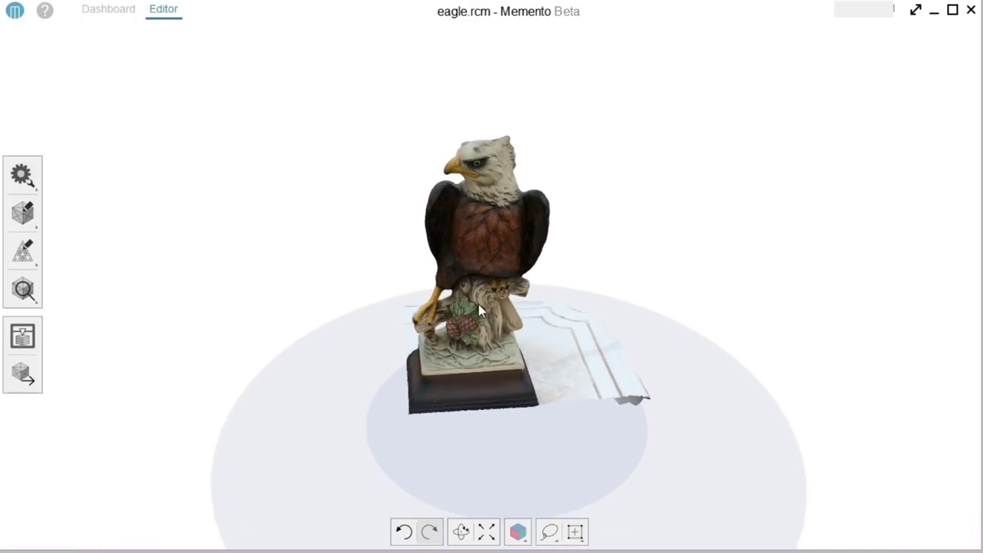
pyautogui.scroll(5, 478, 304)
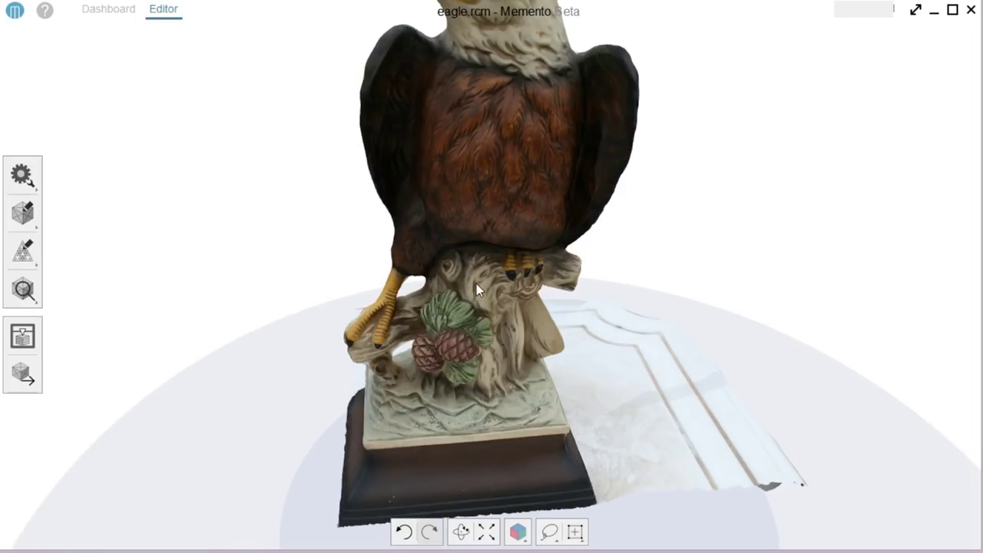
pyautogui.scroll(5, 472, 299)
pyautogui.scroll(-4, 502, 338)
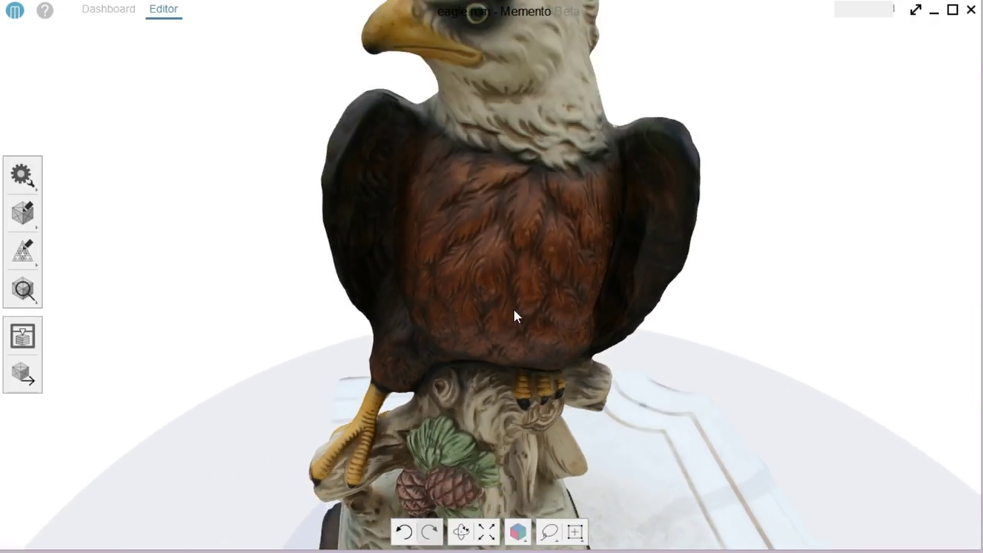
pyautogui.moveTo(497, 335); pyautogui.dragTo(494, 428)
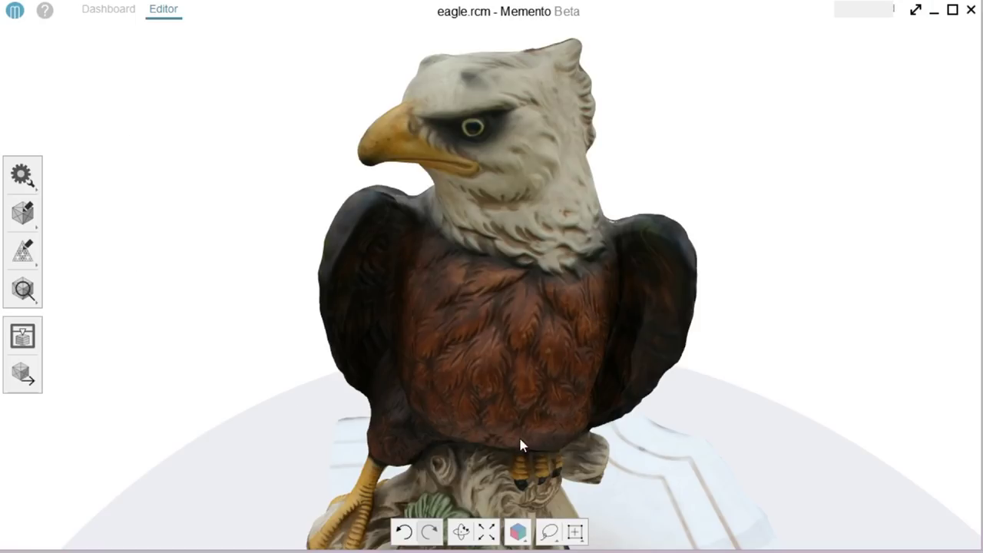
# Switch the display to Textured with wireframe and look at the plinth
pyautogui.click(517, 532)
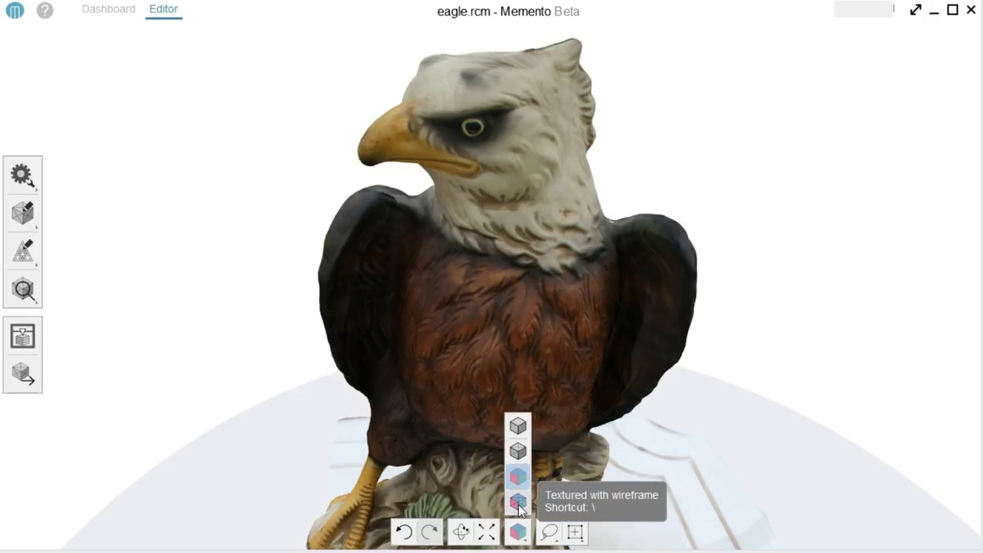
pyautogui.click(518, 503)
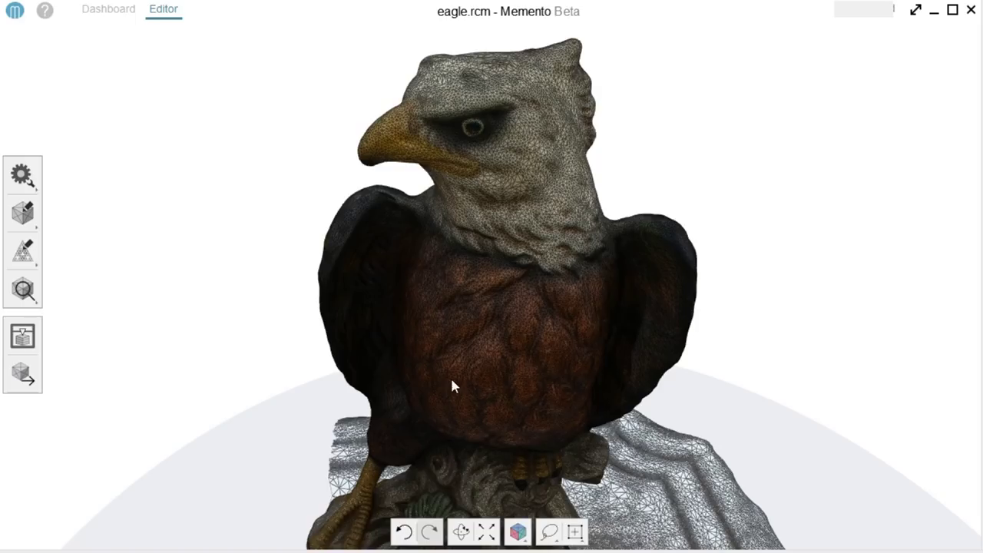
pyautogui.moveTo(431, 443); pyautogui.dragTo(535, 394)
pyautogui.moveTo(469, 410); pyautogui.dragTo(361, 111)
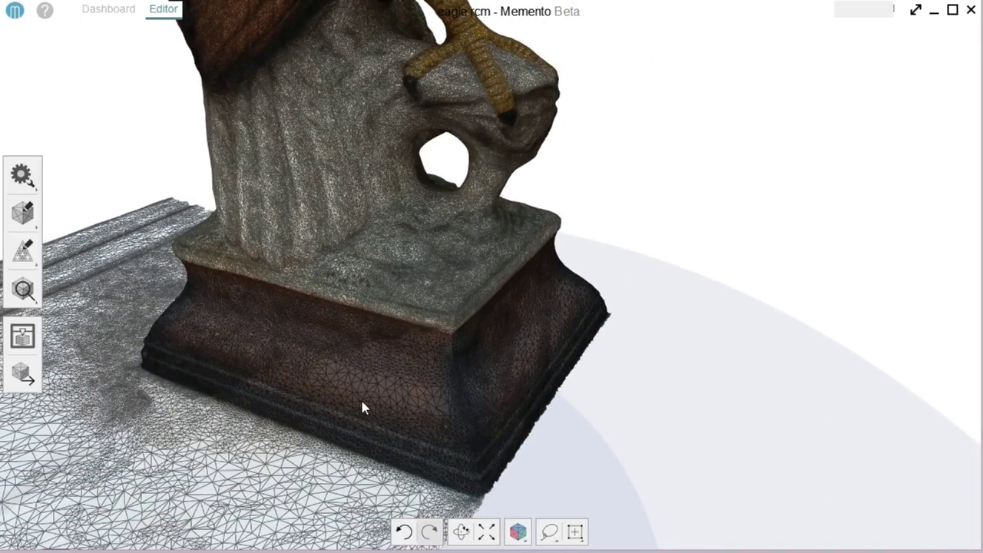
pyautogui.scroll(5, 361, 391)
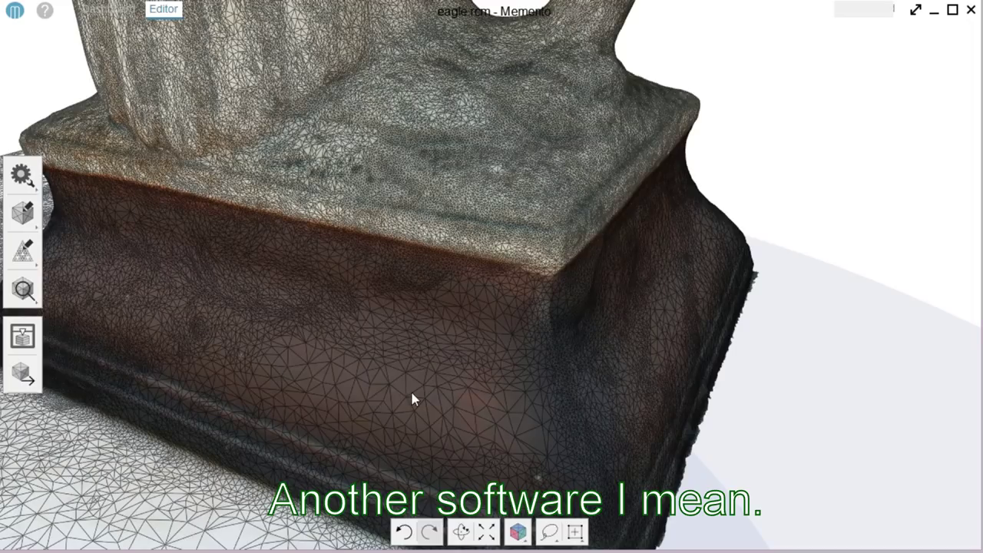
pyautogui.scroll(-5, 451, 388)
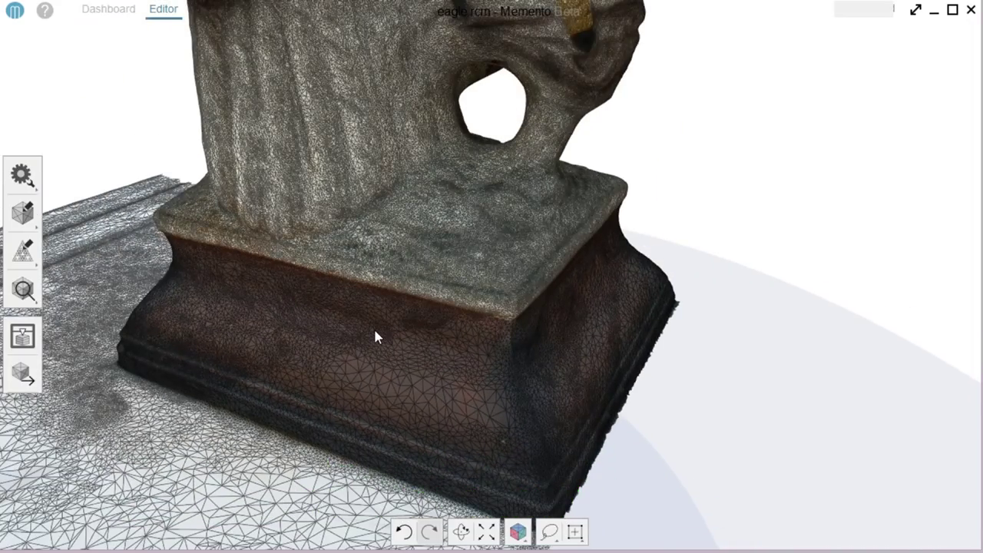
# Orbit and zoom around the talons, head, back and wings to inspect the triangulated mesh
pyautogui.moveTo(376, 336); pyautogui.dragTo(289, 455)
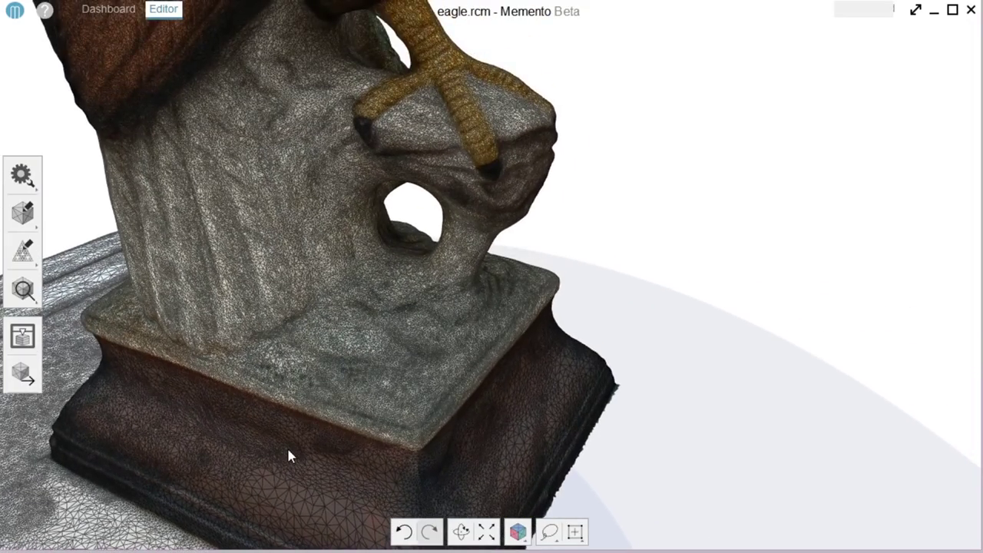
pyautogui.scroll(5, 318, 432)
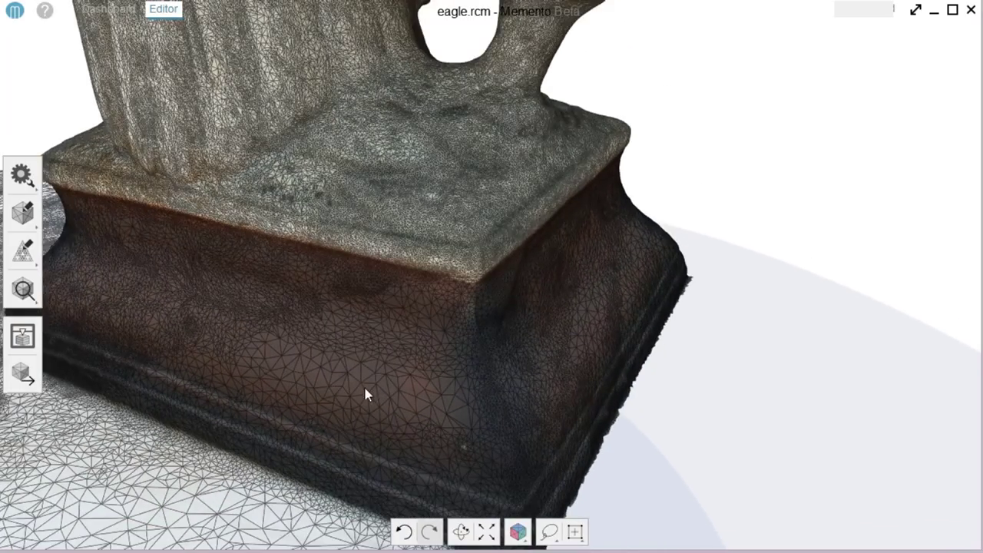
pyautogui.scroll(-1, 345, 406)
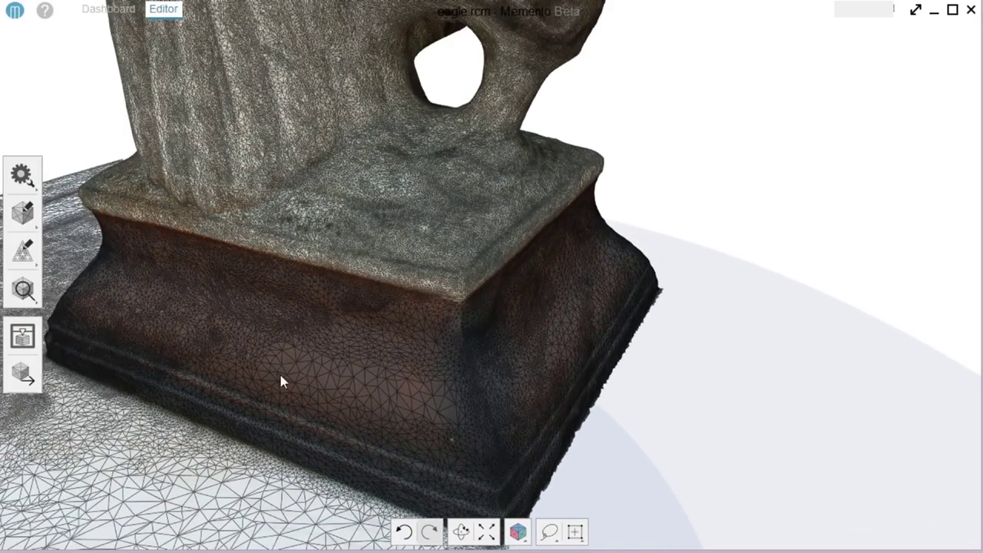
pyautogui.scroll(-3, 345, 379)
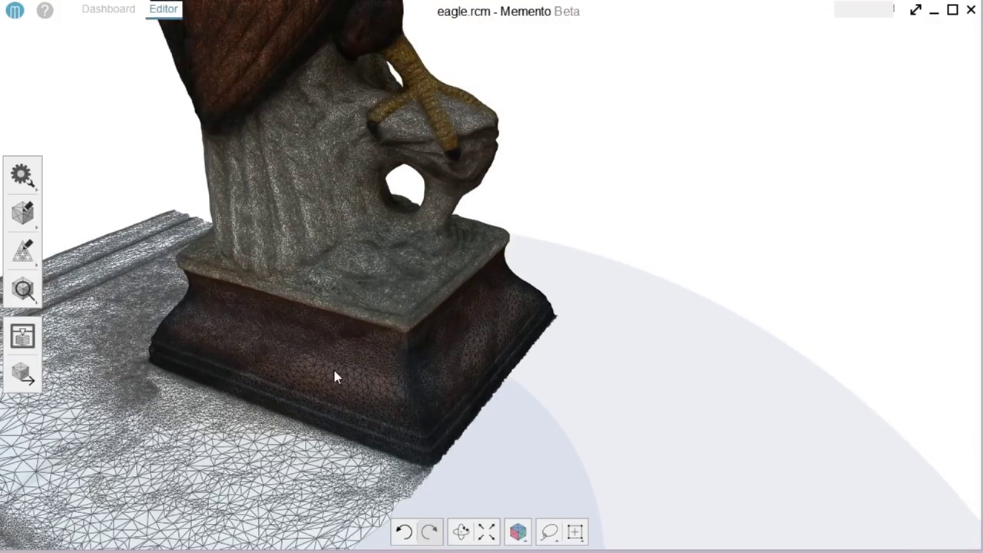
pyautogui.moveTo(305, 326); pyautogui.dragTo(398, 274)
pyautogui.moveTo(333, 358); pyautogui.dragTo(610, 355)
pyautogui.moveTo(257, 408)
pyautogui.mouseDown()
pyautogui.moveTo(445, 366)
pyautogui.moveTo(439, 373)
pyautogui.moveTo(578, 370)
pyautogui.moveTo(294, 397)
pyautogui.moveTo(435, 325)
pyautogui.moveTo(470, 326)
pyautogui.mouseUp()
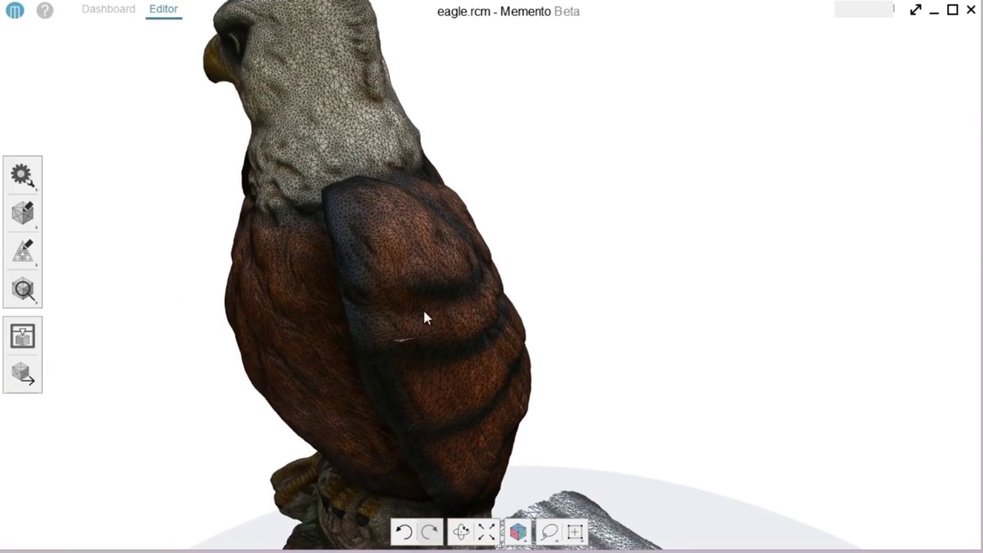
pyautogui.scroll(-3, 430, 336)
pyautogui.scroll(6, 430, 335)
pyautogui.moveTo(386, 320)
pyautogui.mouseDown()
pyautogui.moveTo(353, 247)
pyautogui.moveTo(337, 288)
pyautogui.moveTo(542, 296)
pyautogui.moveTo(491, 283)
pyautogui.moveTo(470, 355)
pyautogui.moveTo(673, 360)
pyautogui.moveTo(757, 351)
pyautogui.mouseUp()
pyautogui.moveTo(259, 272); pyautogui.dragTo(368, 244)
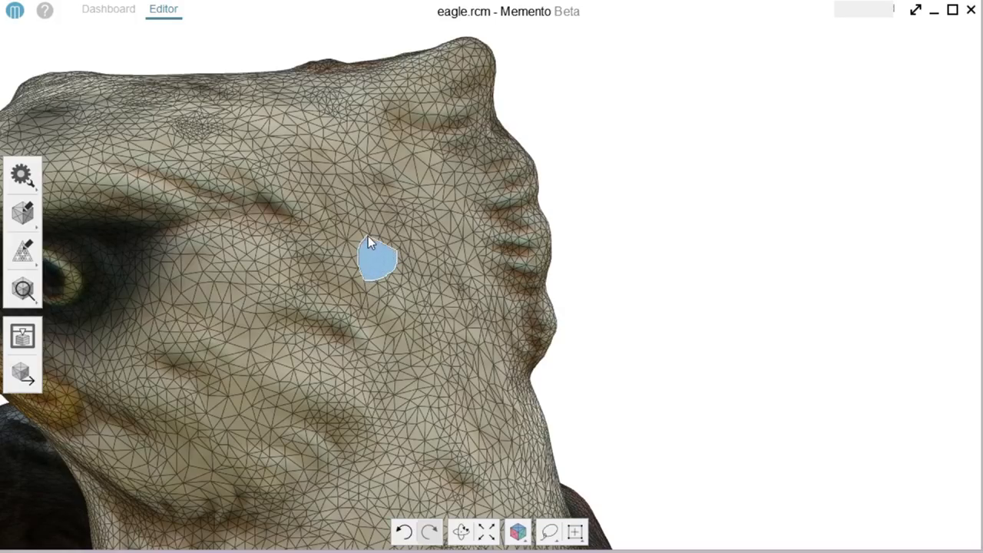
# Cut a small patch near the eagle's eye, then refill the hole with Fill holes in smooth mode
pyautogui.click(388, 234)
pyautogui.press('Delete')
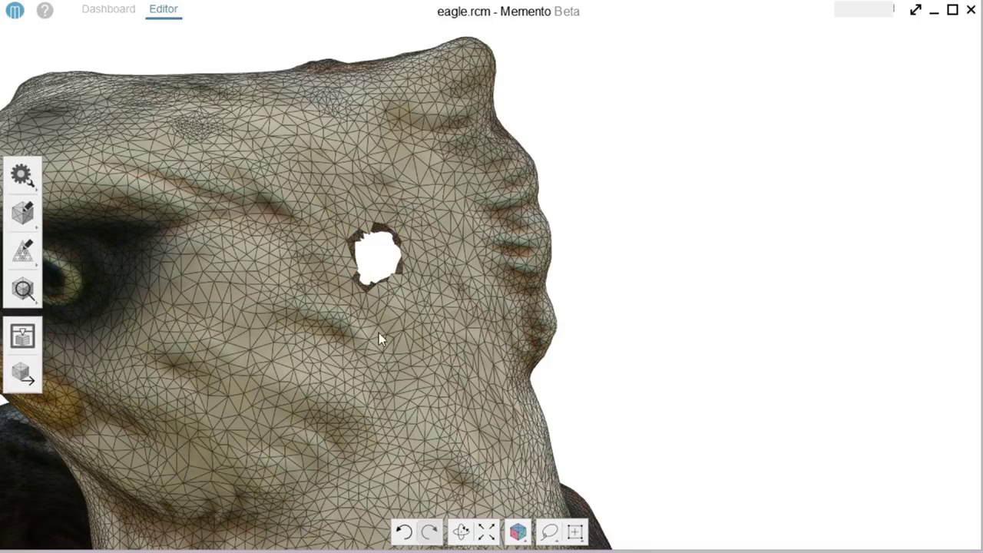
pyautogui.click(23, 217)
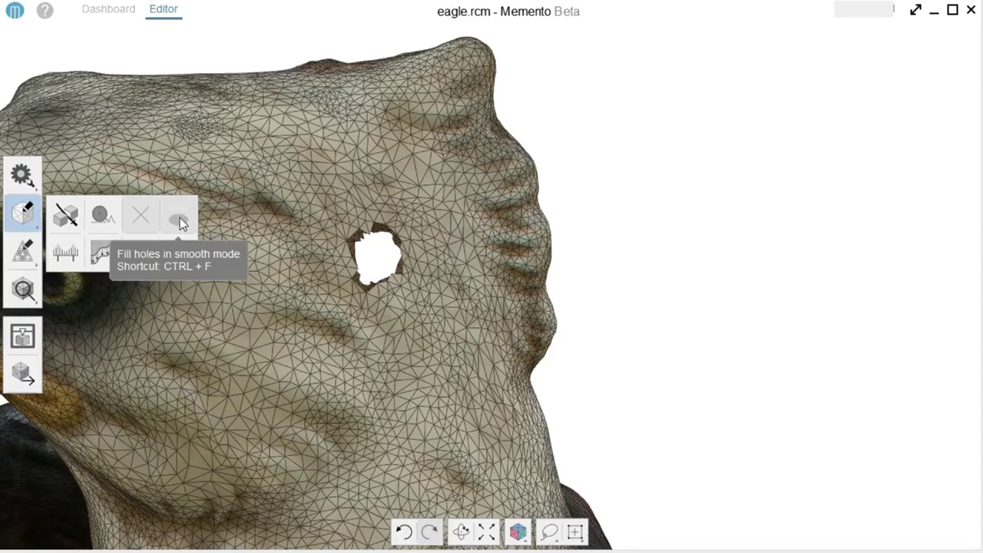
pyautogui.moveTo(368, 206)
pyautogui.mouseDown()
pyautogui.moveTo(422, 233)
pyautogui.moveTo(430, 278)
pyautogui.moveTo(407, 321)
pyautogui.moveTo(363, 327)
pyautogui.moveTo(318, 300)
pyautogui.moveTo(322, 210)
pyautogui.mouseUp()
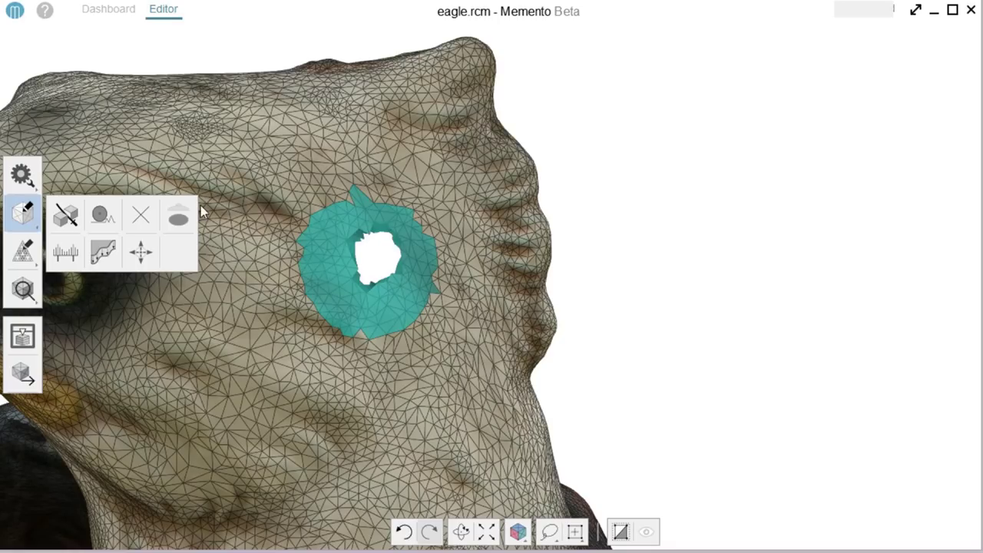
pyautogui.click(178, 216)
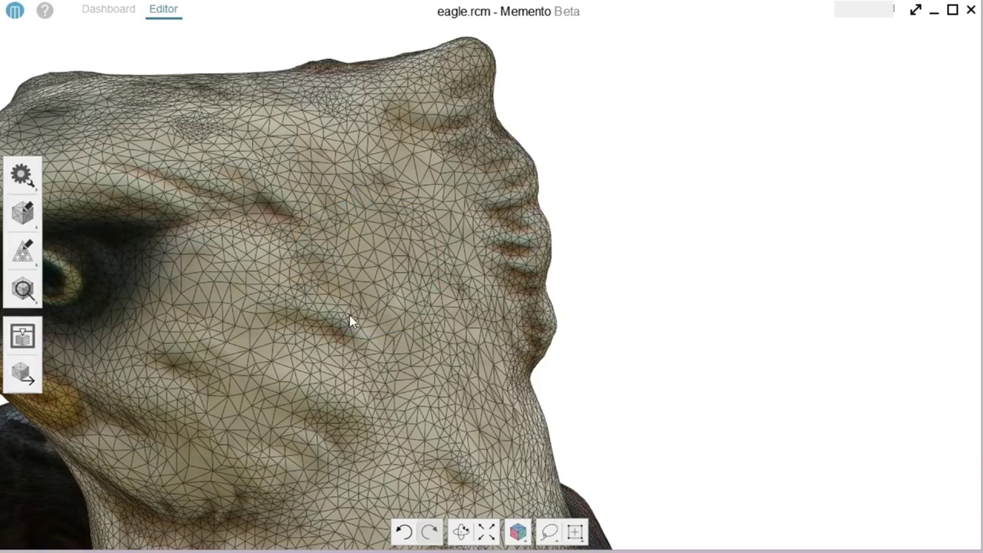
pyautogui.scroll(-3, 361, 338)
# Switch the display to Textured and frame the whole statue, including its base
pyautogui.scroll(5, 491, 384)
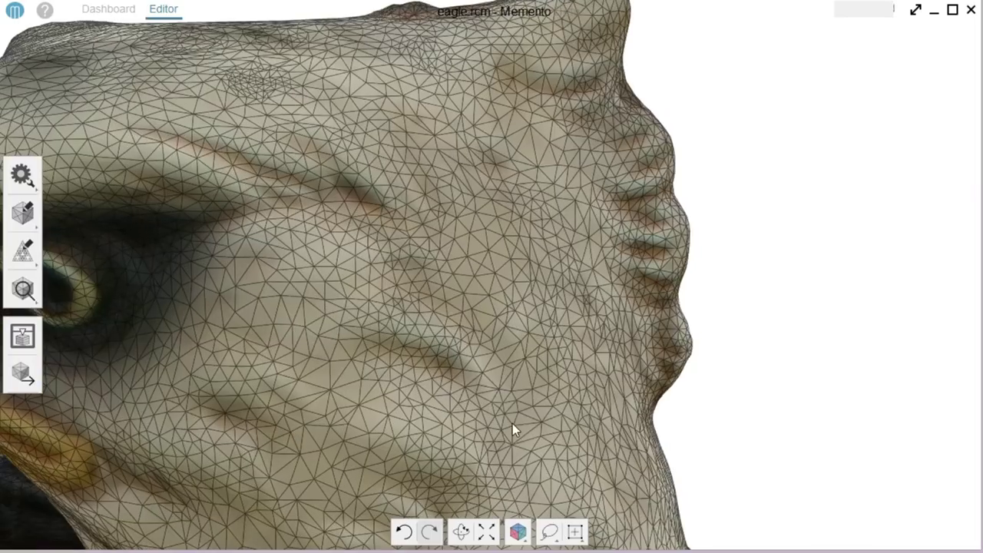
pyautogui.click(517, 532)
pyautogui.click(516, 473)
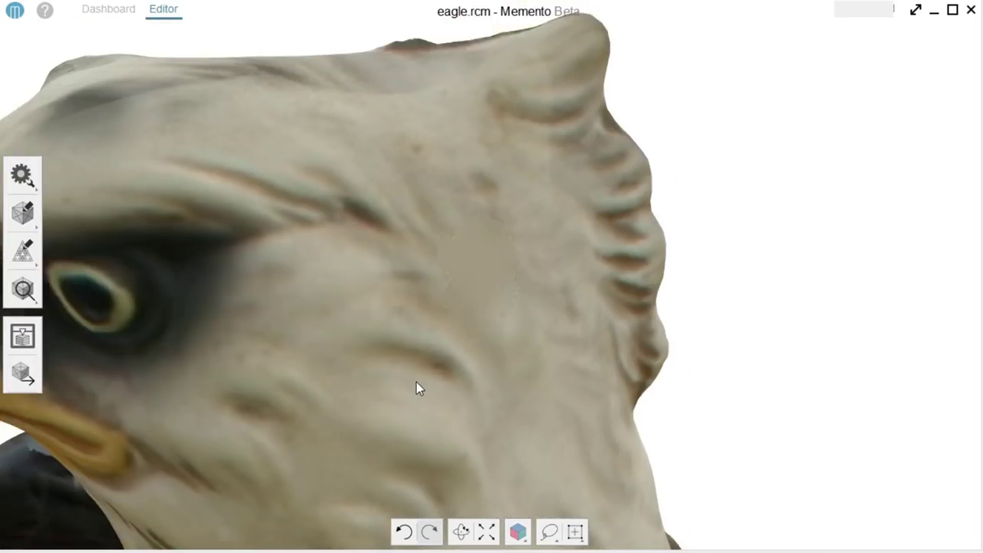
pyautogui.scroll(-5, 416, 382)
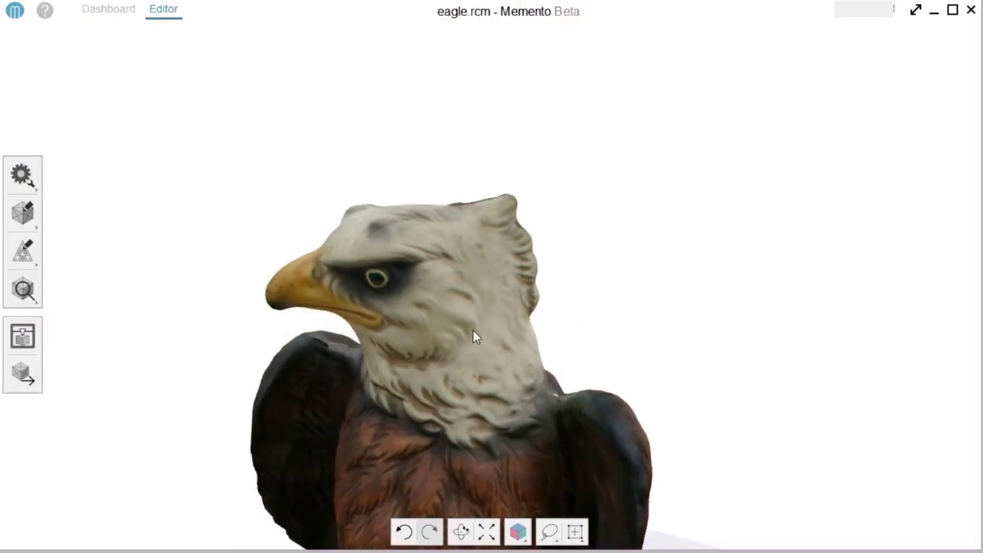
pyautogui.moveTo(473, 330); pyautogui.dragTo(508, 99, button='middle')
pyautogui.scroll(-3, 502, 322)
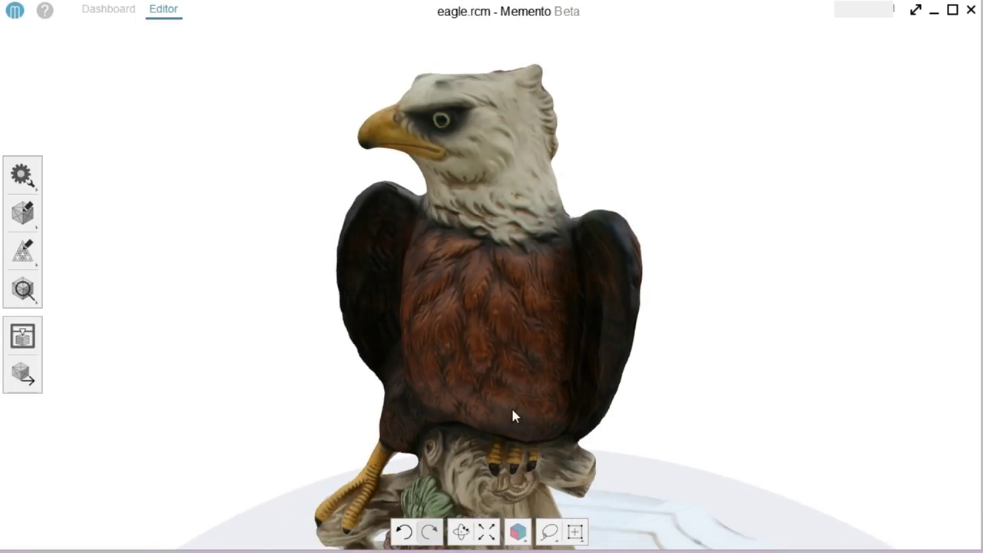
pyautogui.scroll(-2, 516, 392)
pyautogui.moveTo(520, 358); pyautogui.dragTo(520, 306, button='middle')
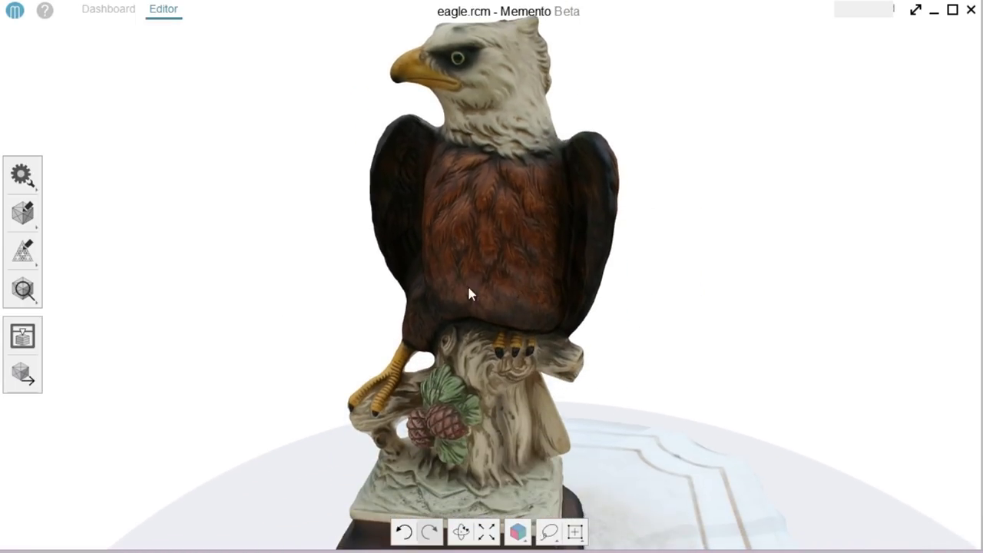
# Reopen Eagle.rcm from the Dashboard, saving the edits, then fit and orbit the model
pyautogui.click(109, 13)
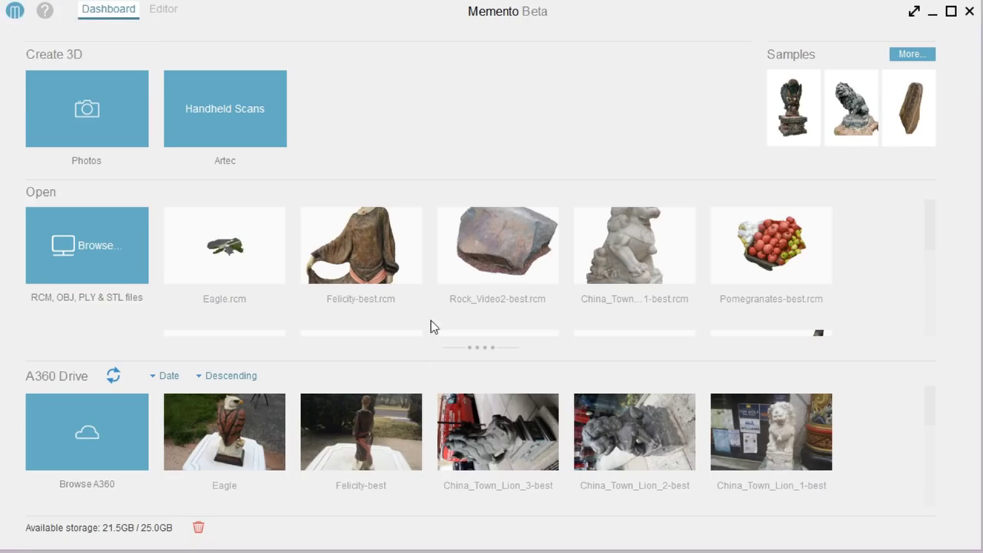
pyautogui.click(218, 242)
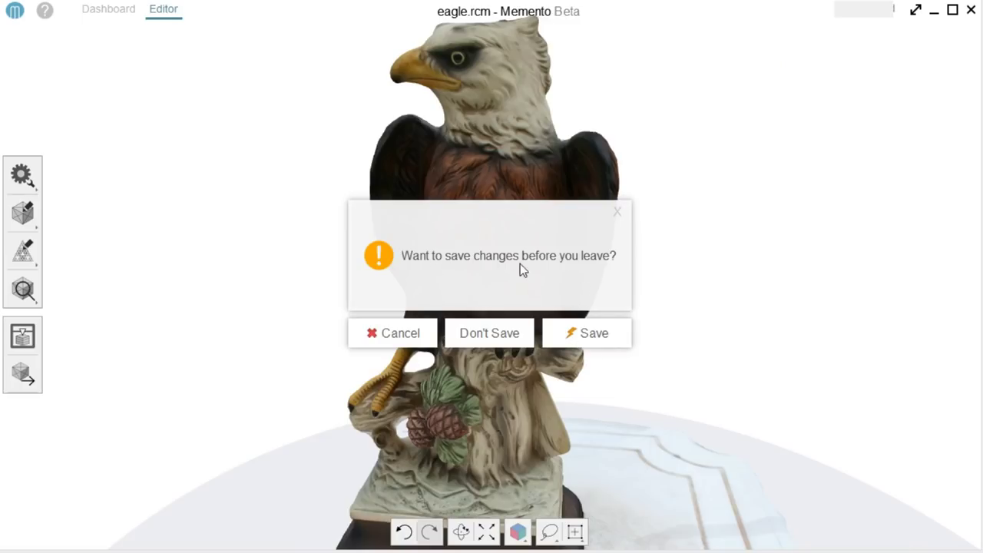
pyautogui.click(591, 334)
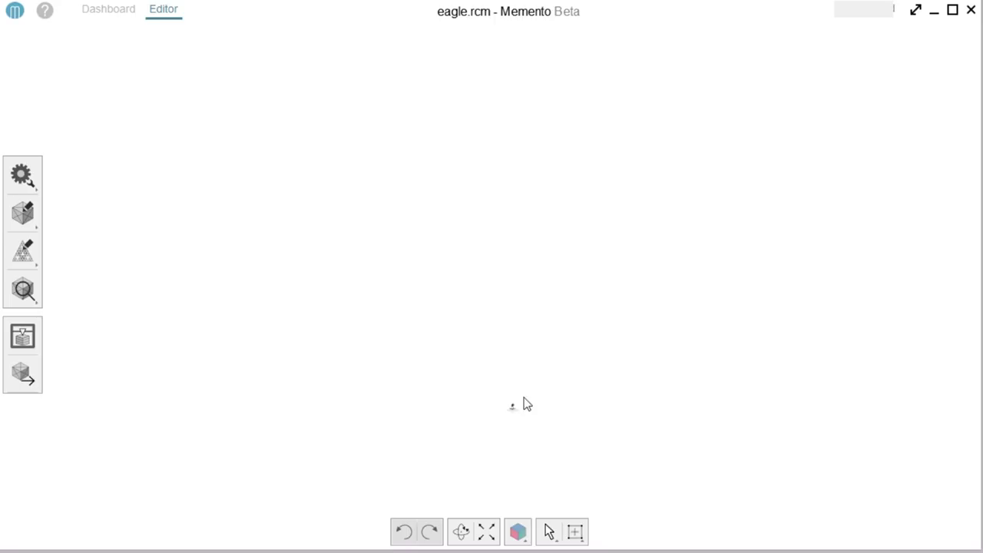
pyautogui.click(486, 532)
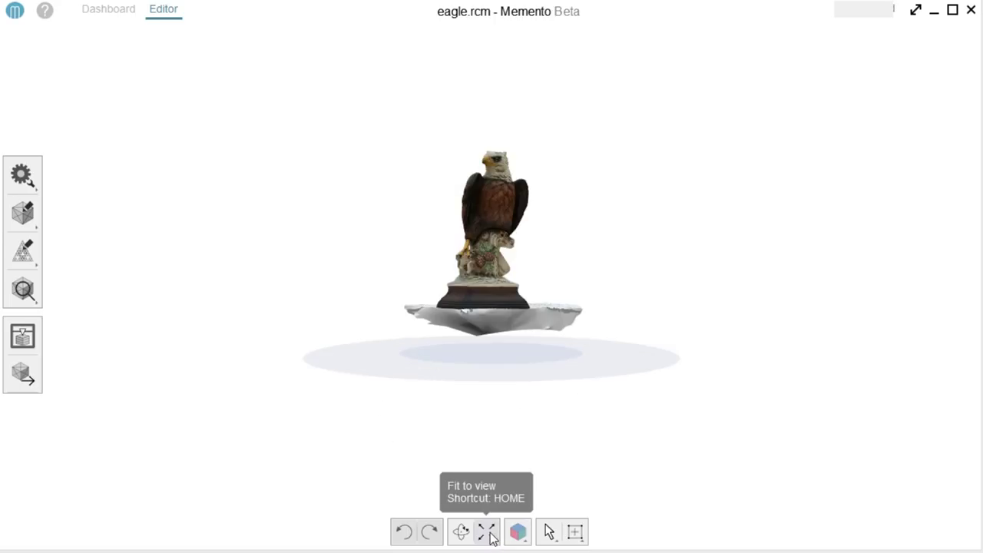
pyautogui.moveTo(492, 316)
pyautogui.mouseDown()
pyautogui.moveTo(490, 393)
pyautogui.moveTo(285, 315)
pyautogui.moveTo(500, 332)
pyautogui.mouseUp()
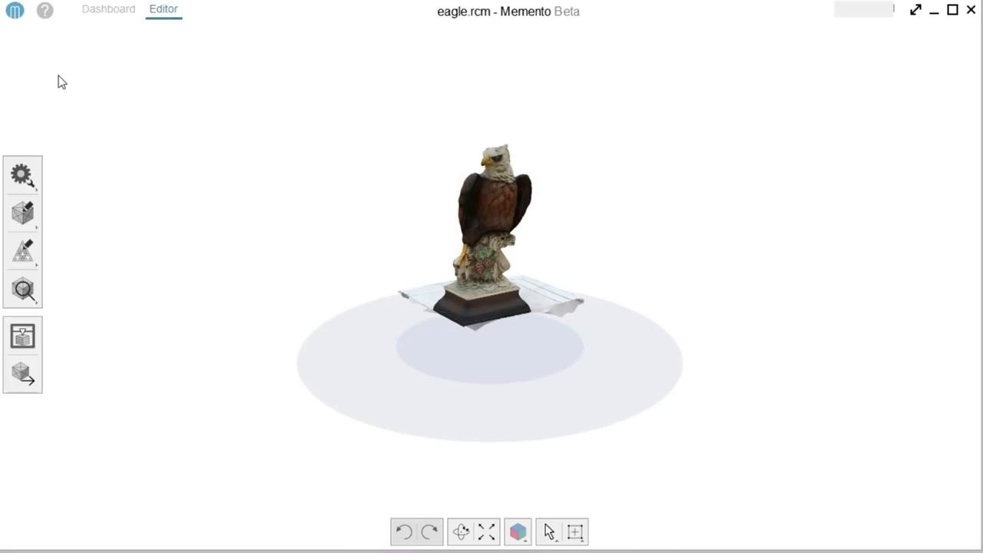
# Set the export to OBJ with Y-Up and adjust the mesh decimation amount
pyautogui.click(16, 11)
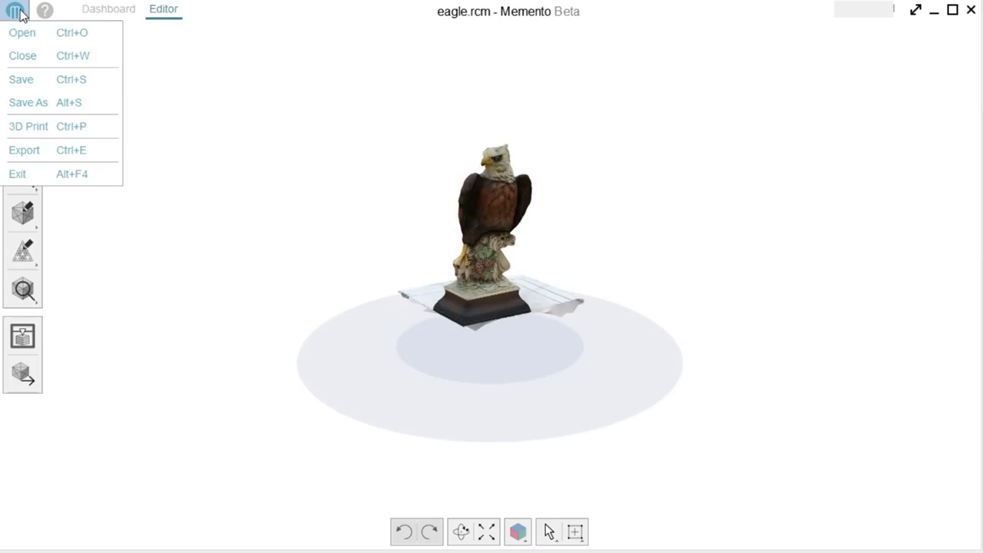
pyautogui.click(37, 153)
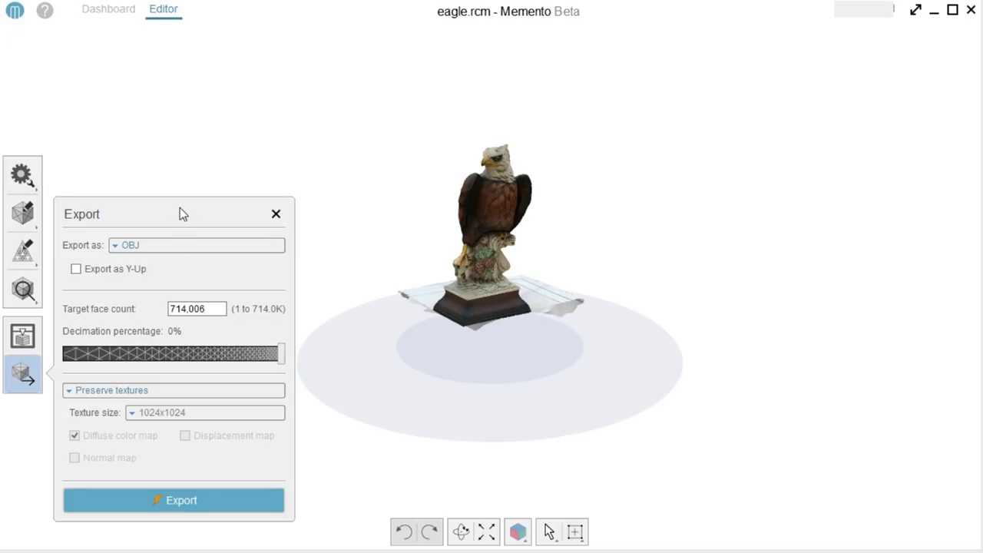
pyautogui.click(147, 247)
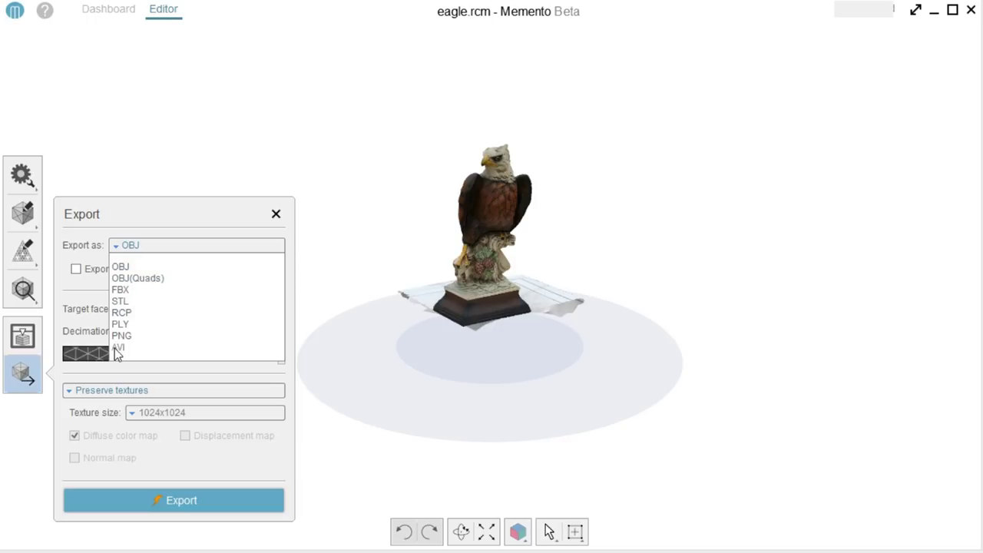
pyautogui.click(140, 246)
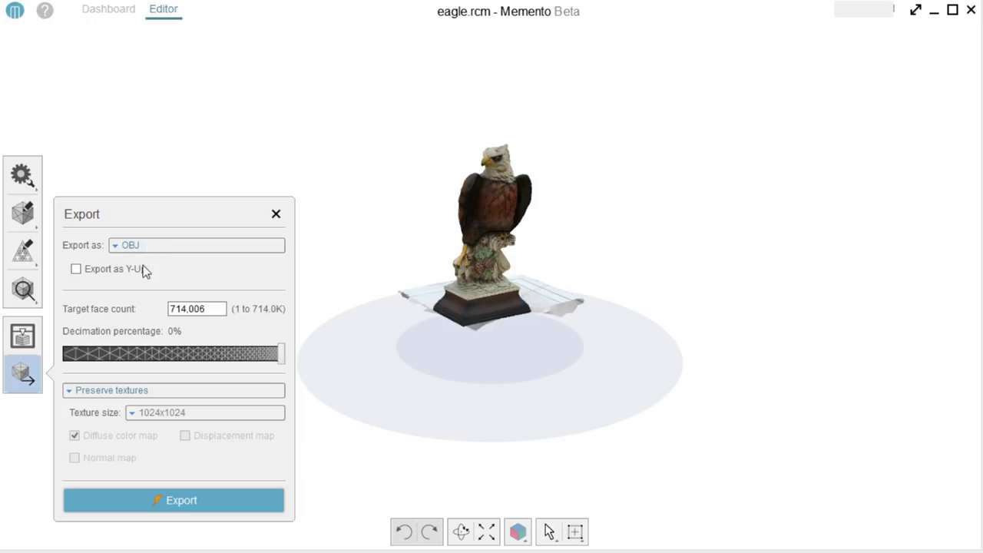
pyautogui.click(76, 270)
pyautogui.moveTo(282, 353); pyautogui.dragTo(311, 337)
# Set export textures to Rebake at 1024x1024
pyautogui.click(155, 390)
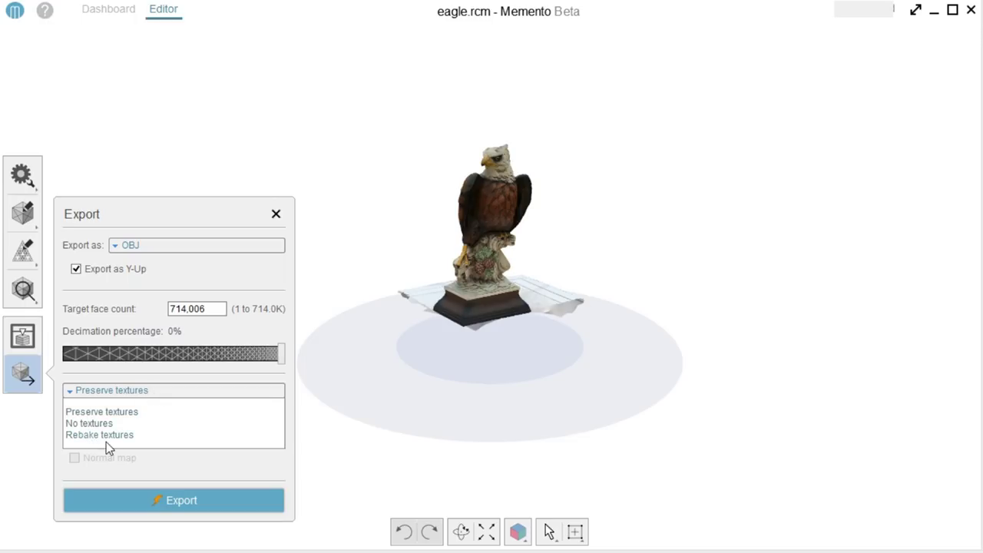
pyautogui.click(125, 437)
pyautogui.click(180, 413)
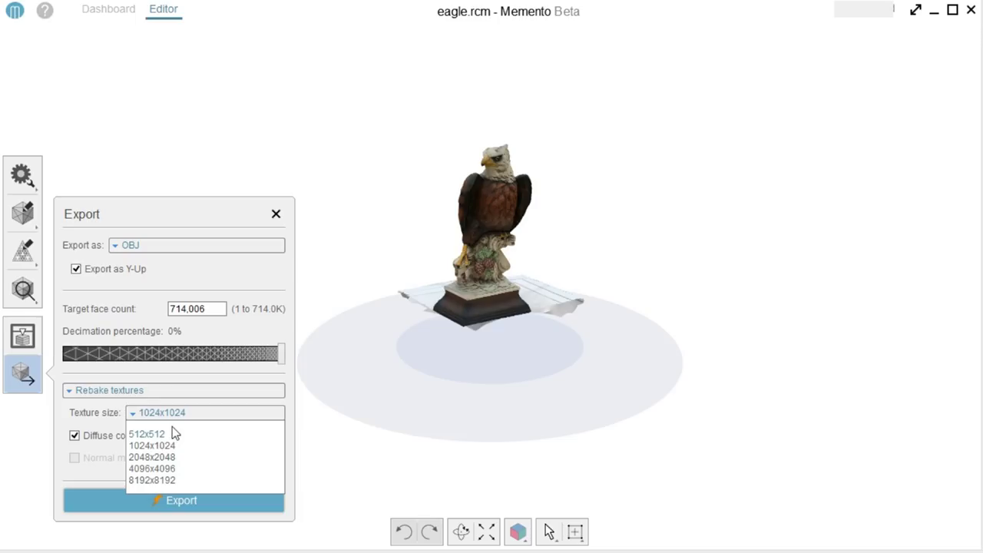
pyautogui.click(153, 392)
pyautogui.click(155, 392)
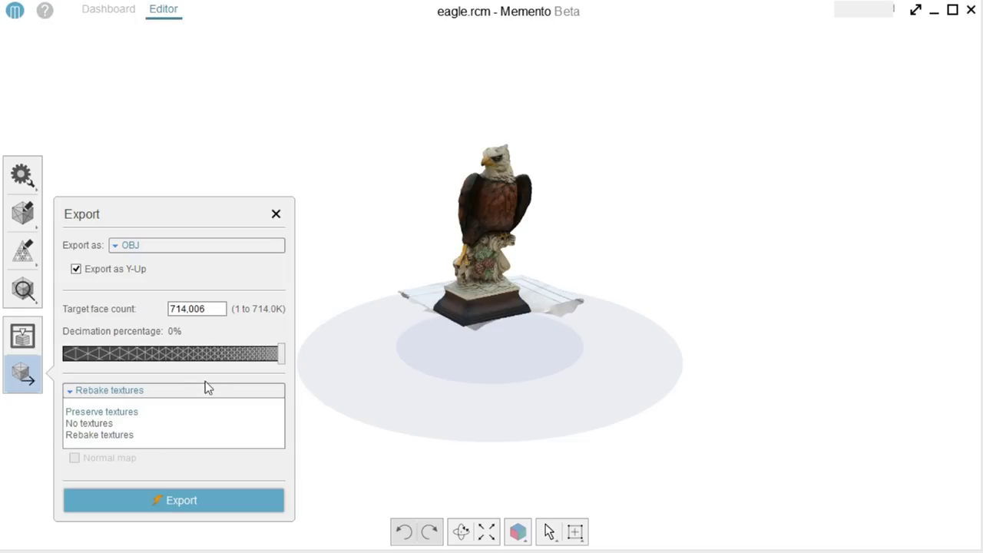
pyautogui.click(170, 387)
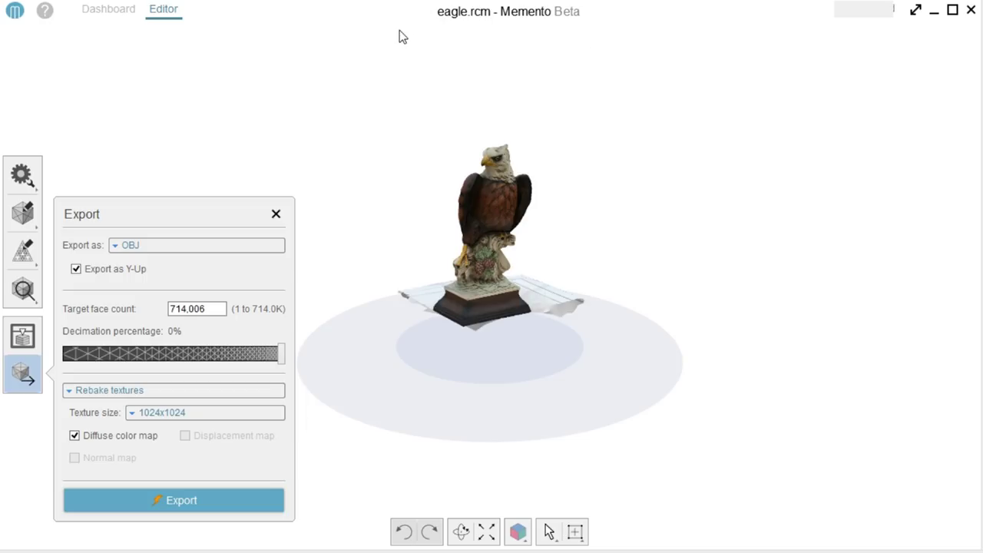
# Close the export settings and orbit around the base to inspect the table piece
pyautogui.click(276, 215)
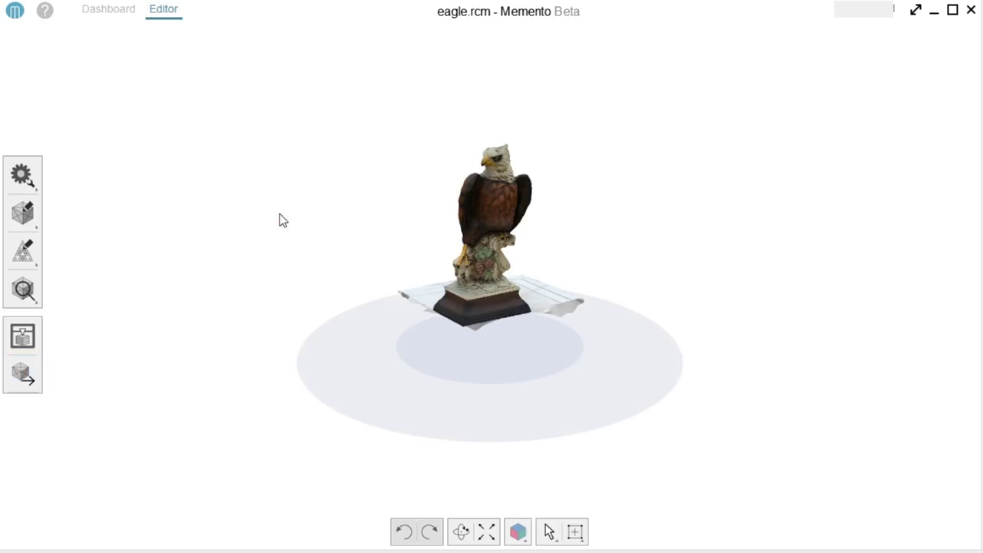
pyautogui.moveTo(586, 293); pyautogui.dragTo(229, 323)
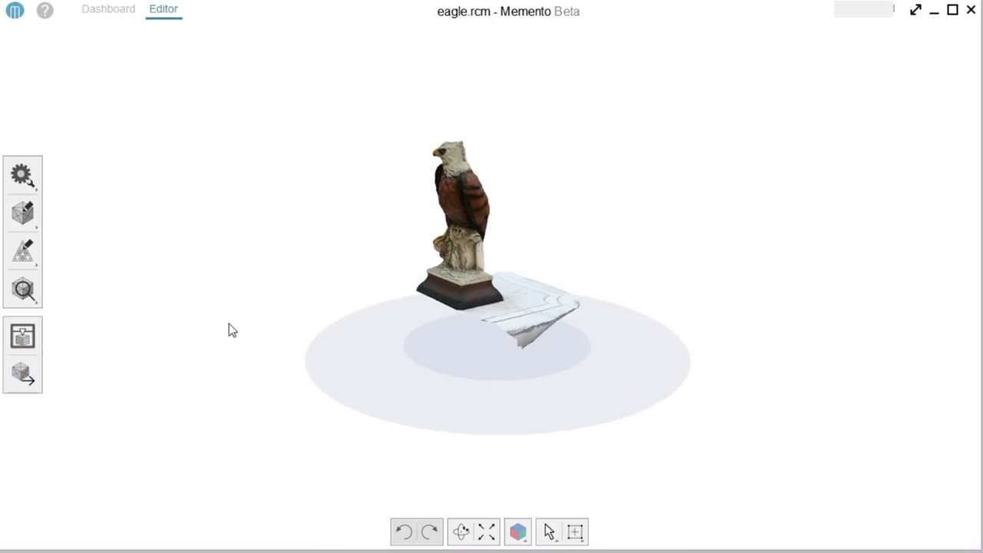
pyautogui.moveTo(492, 309); pyautogui.dragTo(560, 308)
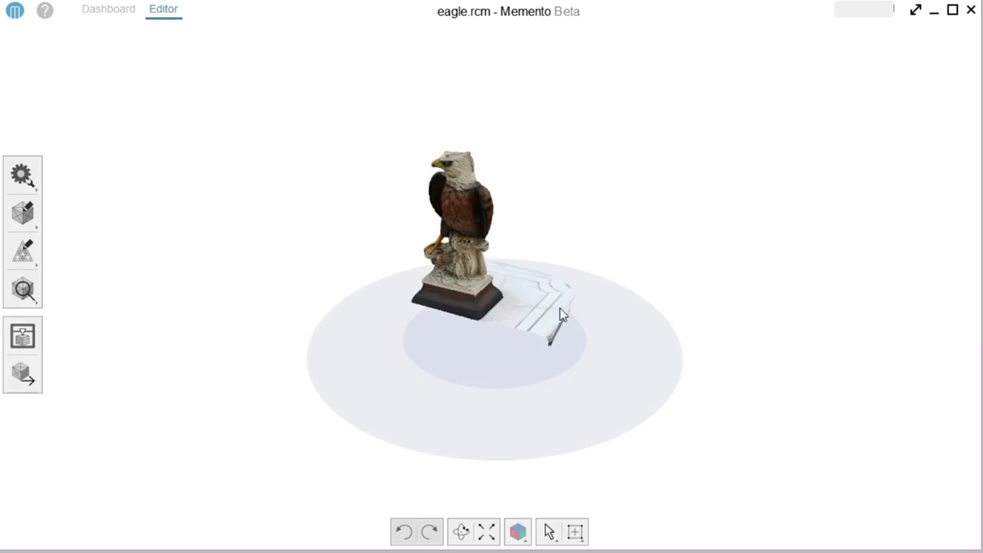
pyautogui.moveTo(488, 315); pyautogui.dragTo(515, 377)
pyautogui.scroll(5, 500, 331)
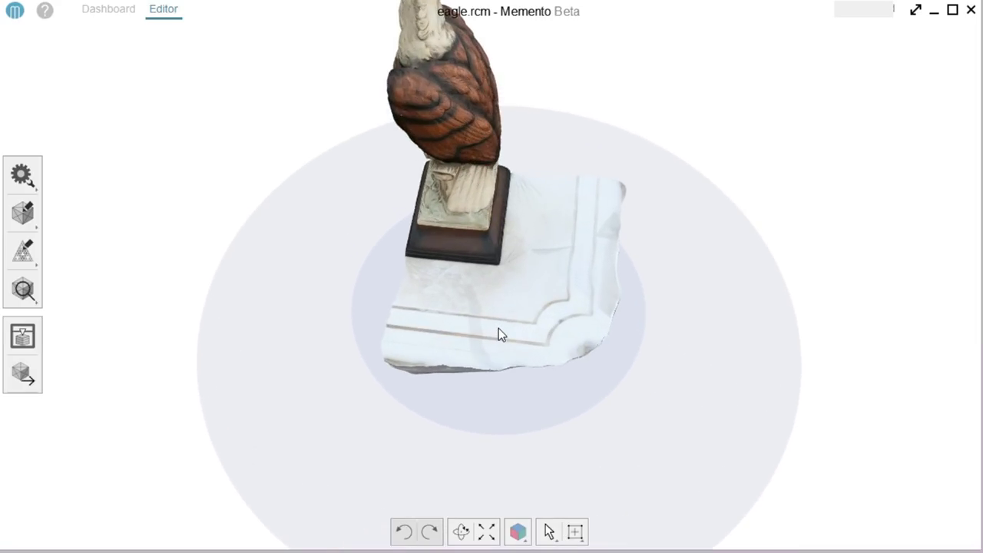
pyautogui.click(549, 531)
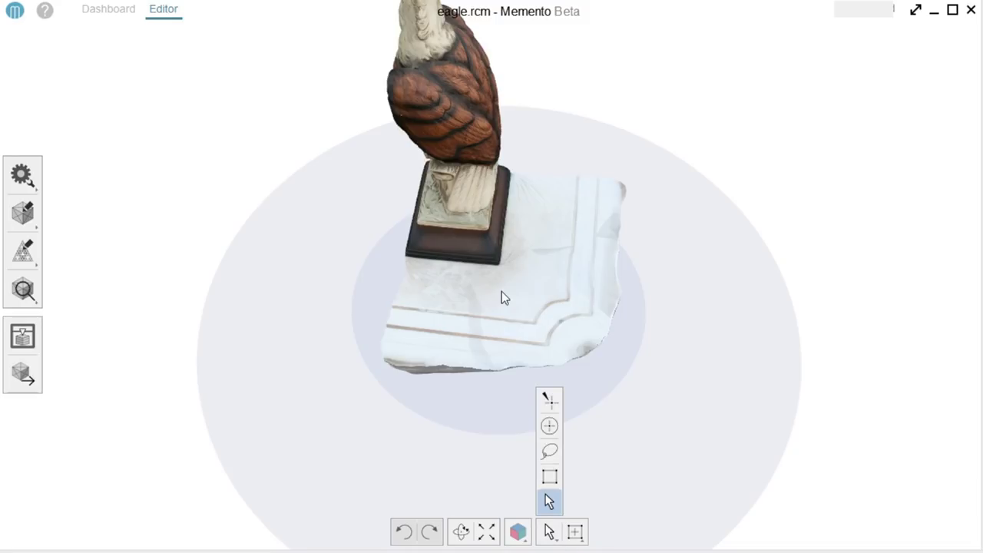
pyautogui.moveTo(500, 271); pyautogui.dragTo(548, 279)
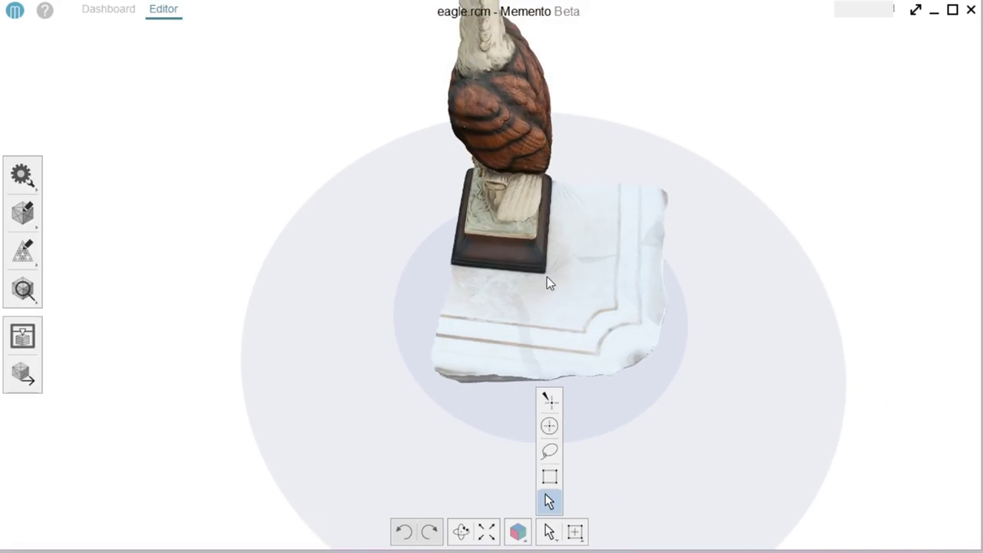
# Lasso the table surface in front of the base and delete it, then delete the remaining piece below the plinth
pyautogui.click(548, 532)
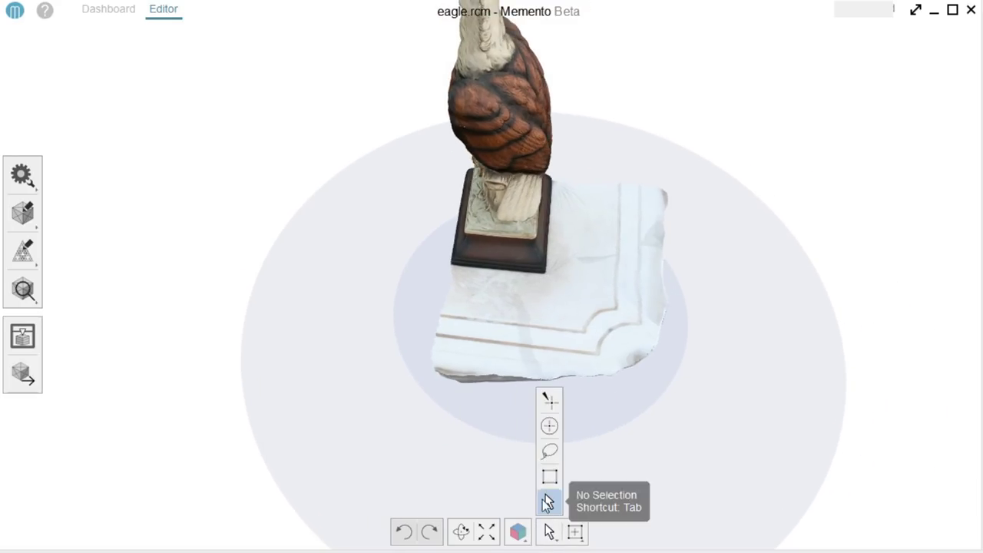
pyautogui.click(548, 451)
pyautogui.moveTo(550, 278)
pyautogui.mouseDown()
pyautogui.moveTo(768, 279)
pyautogui.moveTo(679, 523)
pyautogui.moveTo(402, 515)
pyautogui.moveTo(306, 404)
pyautogui.moveTo(347, 254)
pyautogui.mouseUp()
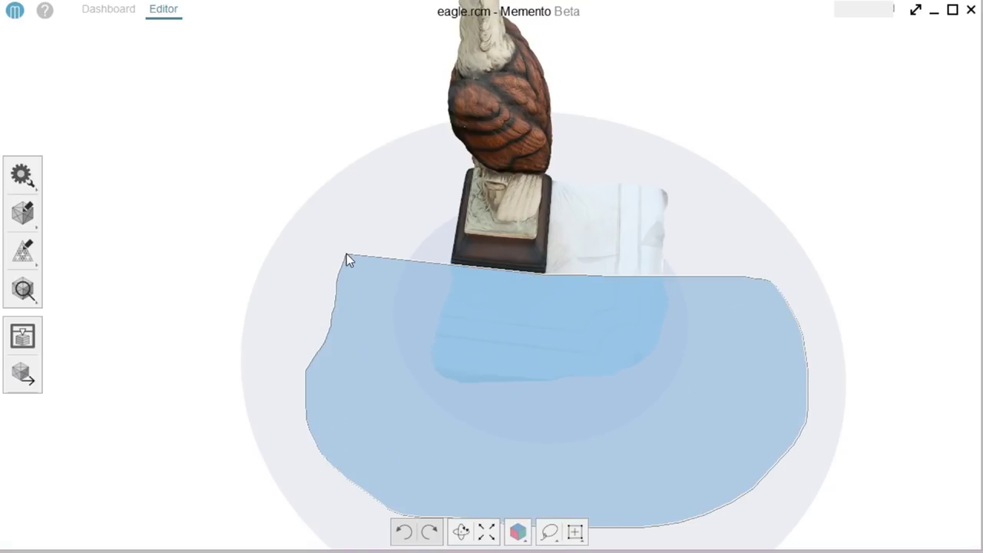
pyautogui.press('Delete')
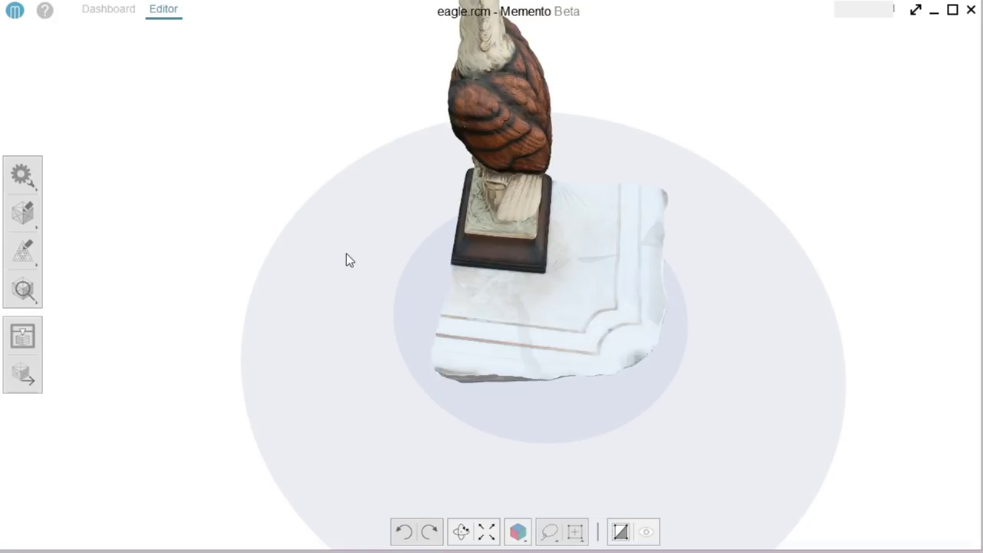
pyautogui.moveTo(539, 314)
pyautogui.mouseDown()
pyautogui.moveTo(324, 314)
pyautogui.moveTo(236, 283)
pyautogui.moveTo(191, 308)
pyautogui.moveTo(196, 324)
pyautogui.moveTo(687, 277)
pyautogui.moveTo(641, 397)
pyautogui.moveTo(453, 392)
pyautogui.moveTo(348, 299)
pyautogui.moveTo(348, 252)
pyautogui.moveTo(389, 224)
pyautogui.mouseUp()
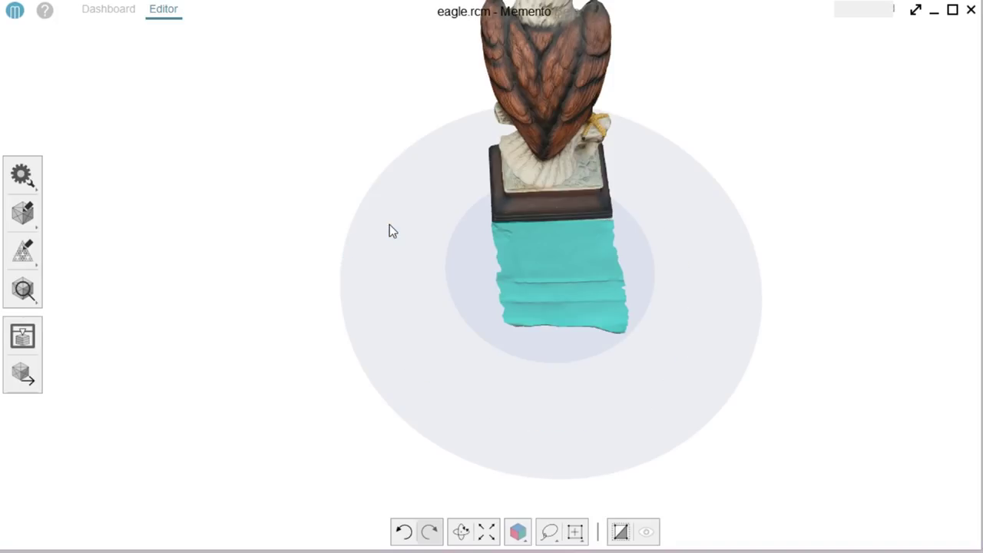
pyautogui.press('Delete')
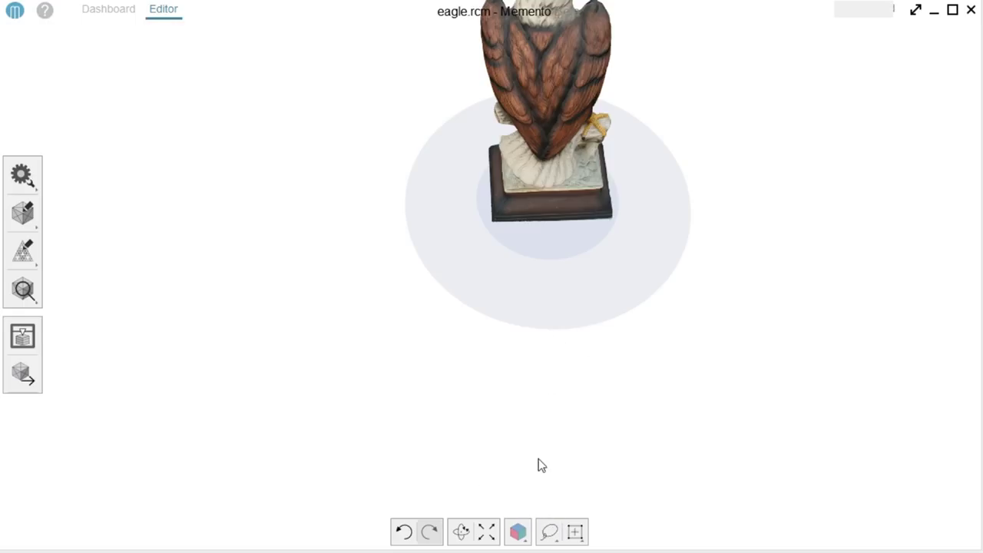
# Switch the selection flyout to No Selection, then orbit and zoom onto a side view of the eagle's head
pyautogui.scroll(1, 549, 312)
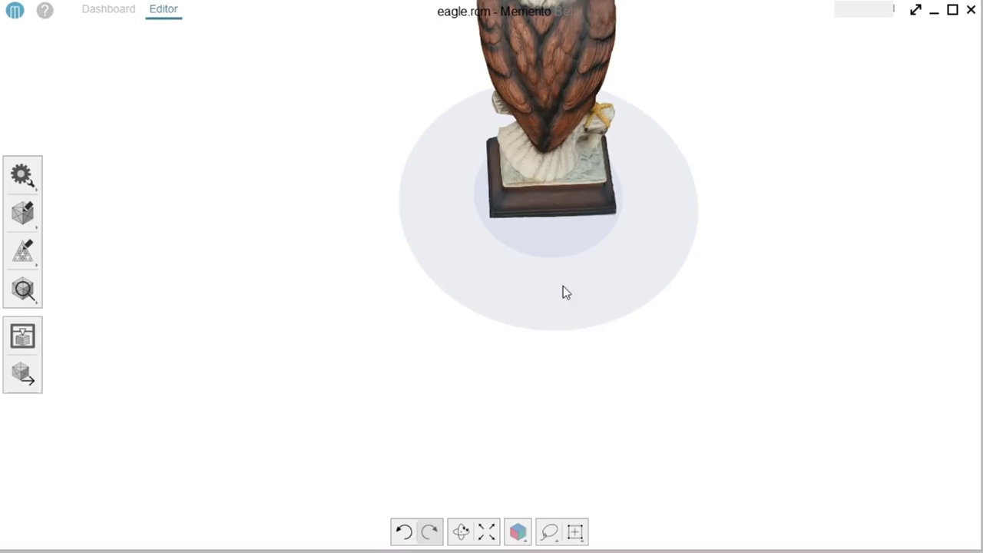
pyautogui.scroll(-1, 563, 275)
pyautogui.click(549, 531)
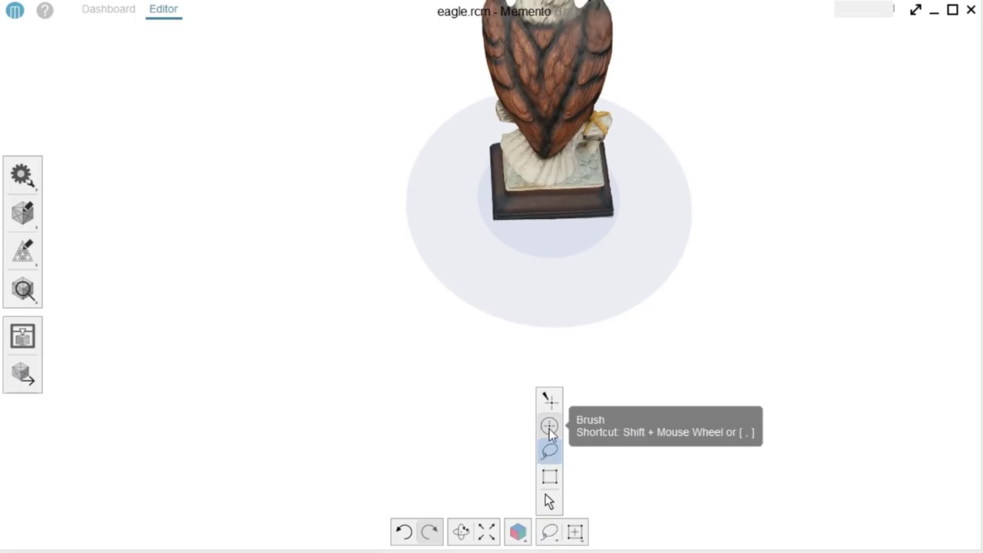
pyautogui.click(546, 501)
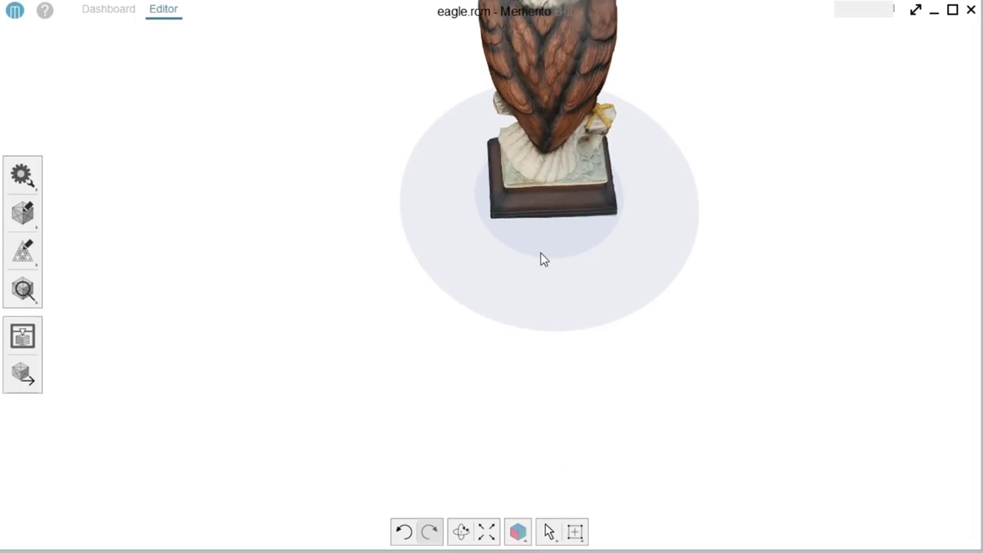
pyautogui.moveTo(542, 256); pyautogui.dragTo(417, 399)
pyautogui.scroll(5, 423, 273)
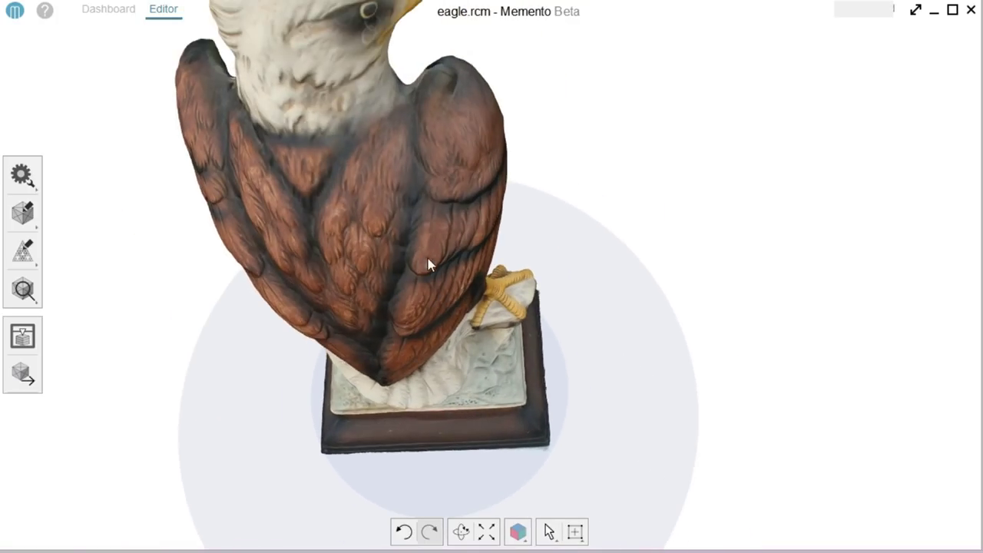
pyautogui.moveTo(428, 258); pyautogui.dragTo(210, 385)
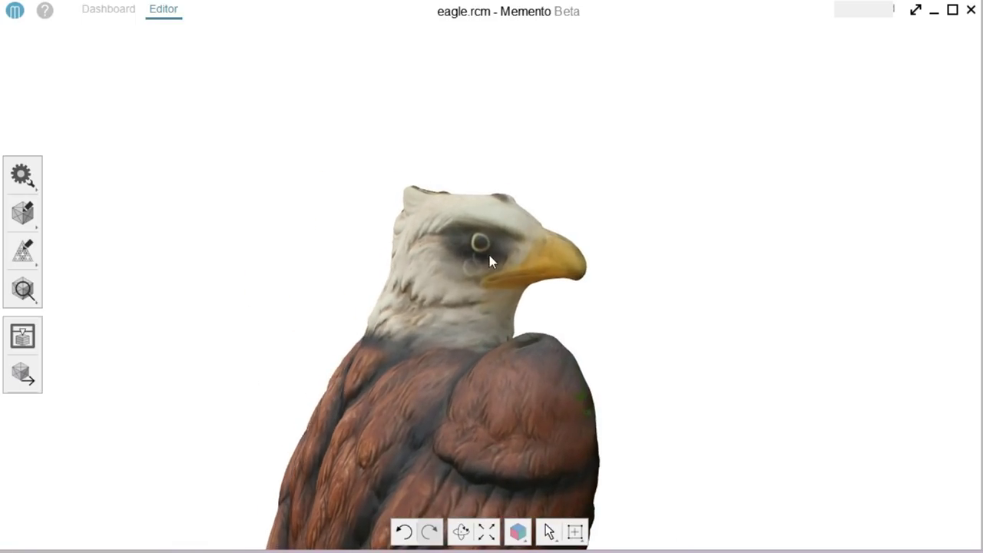
pyautogui.scroll(3, 504, 272)
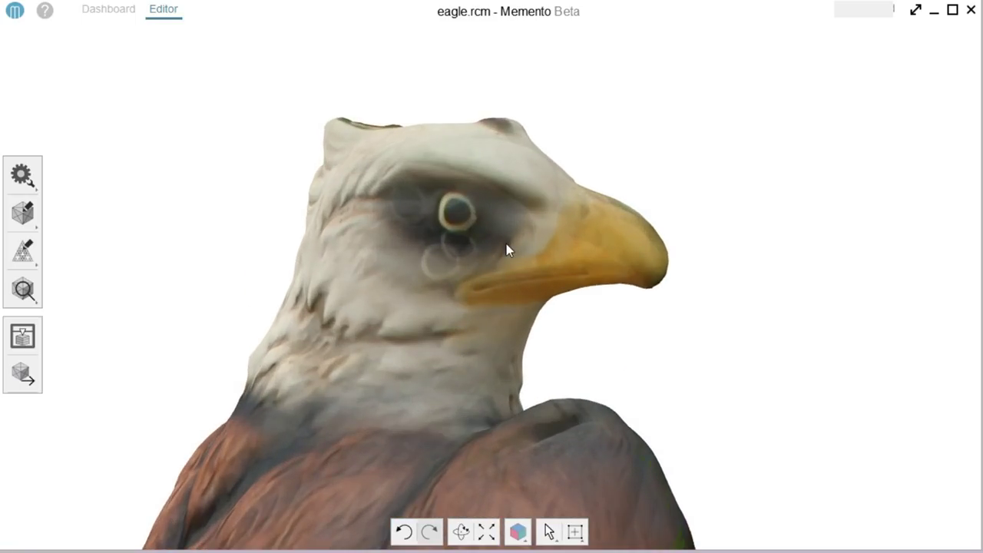
pyautogui.scroll(2, 480, 254)
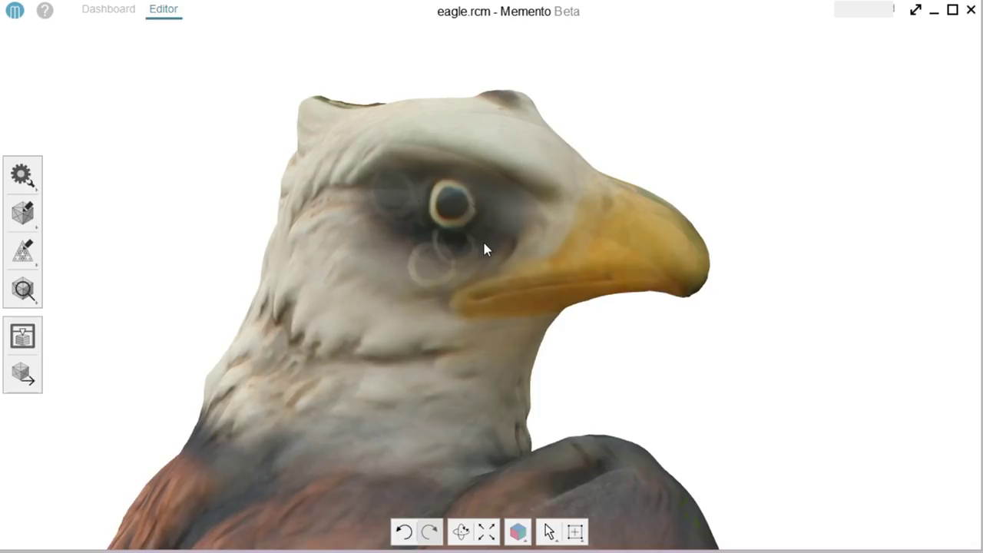
pyautogui.click(517, 531)
pyautogui.click(519, 501)
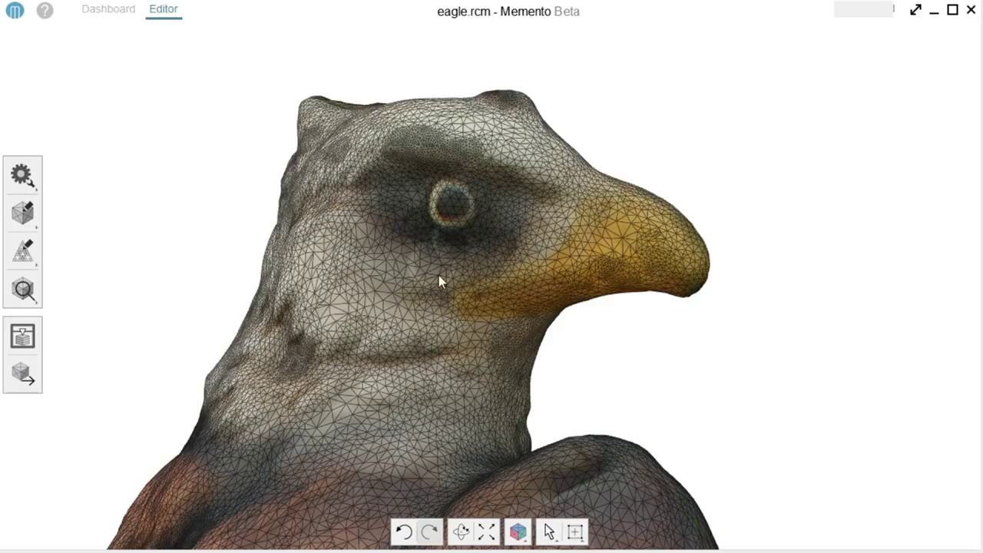
pyautogui.moveTo(412, 285); pyautogui.dragTo(427, 270, button='middle')
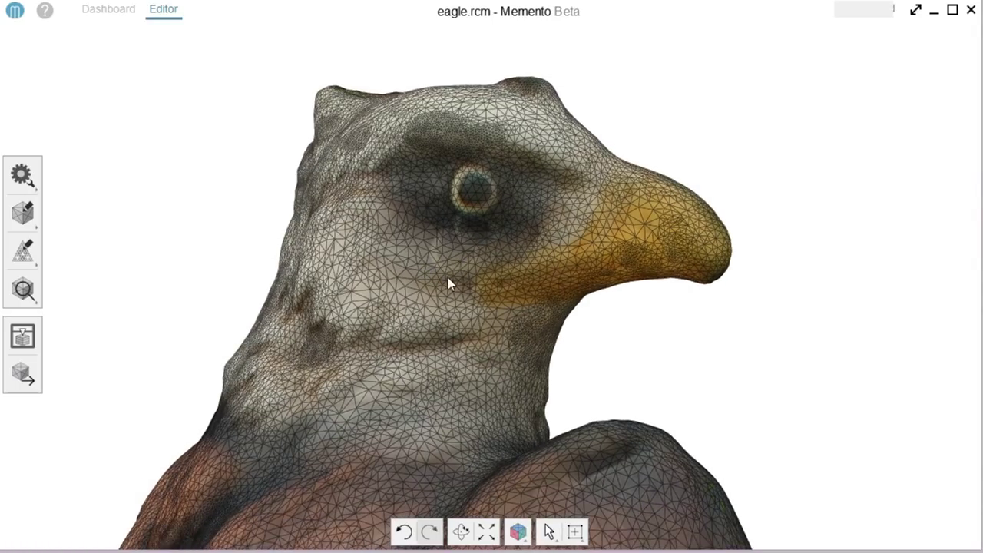
pyautogui.moveTo(450, 284); pyautogui.dragTo(487, 329)
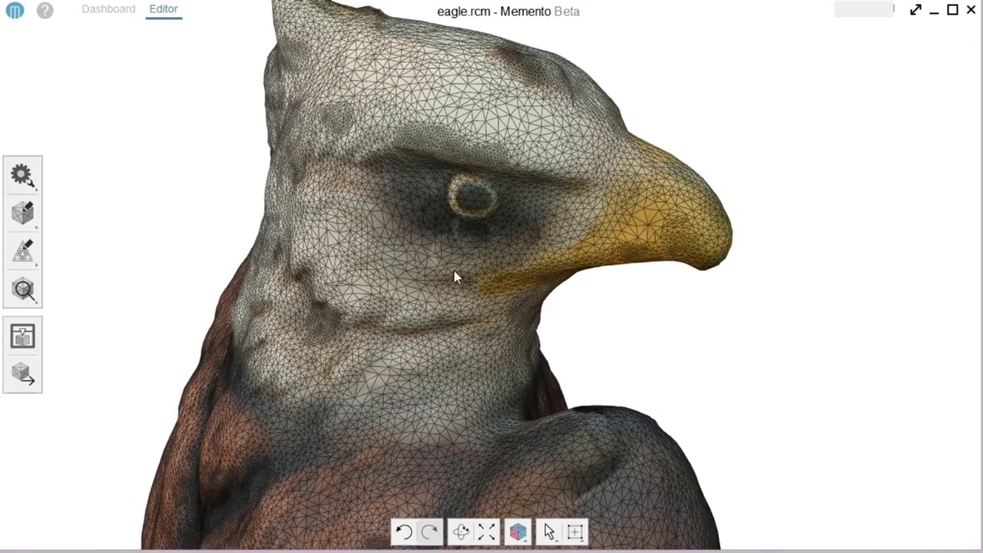
pyautogui.moveTo(441, 232); pyautogui.dragTo(419, 265)
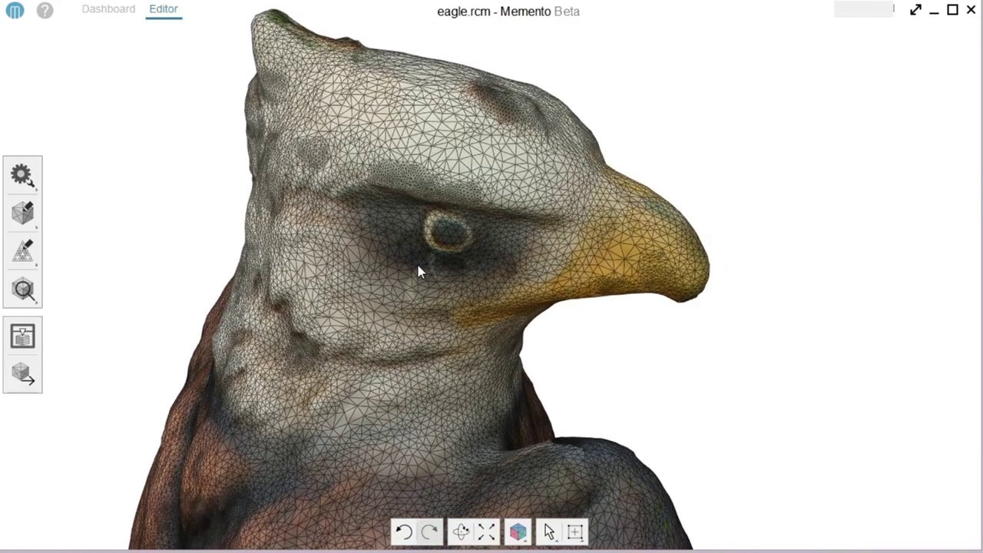
pyautogui.moveTo(326, 286); pyautogui.dragTo(476, 277, button='middle')
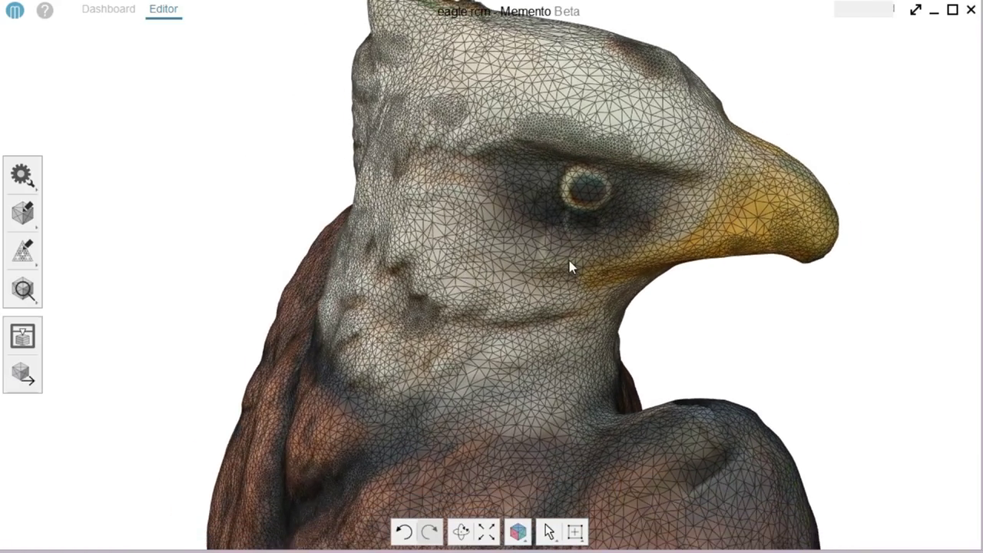
pyautogui.moveTo(569, 263)
pyautogui.mouseDown()
pyautogui.moveTo(485, 258)
pyautogui.moveTo(649, 263)
pyautogui.moveTo(645, 284)
pyautogui.mouseUp()
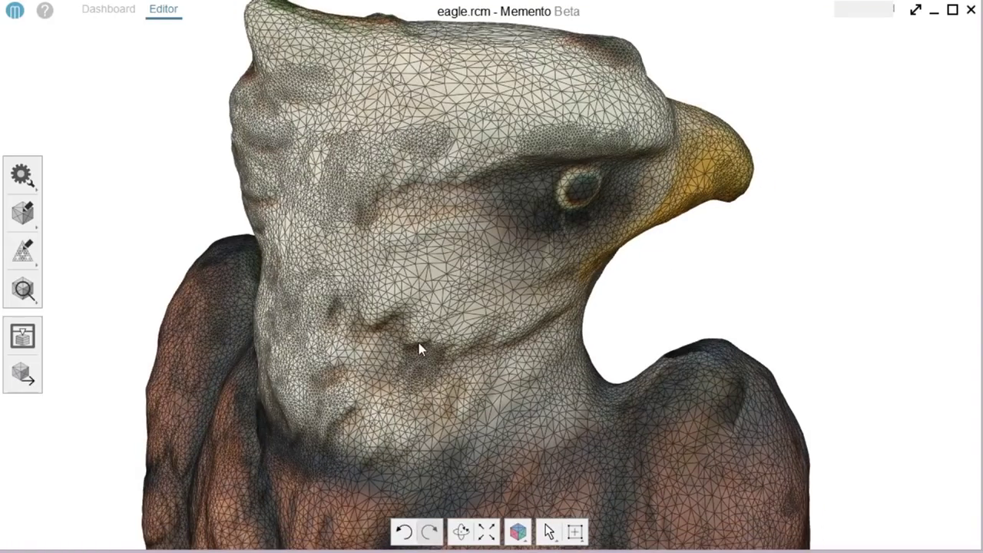
pyautogui.scroll(-5, 420, 349)
pyautogui.moveTo(453, 423); pyautogui.dragTo(408, 105, button='middle')
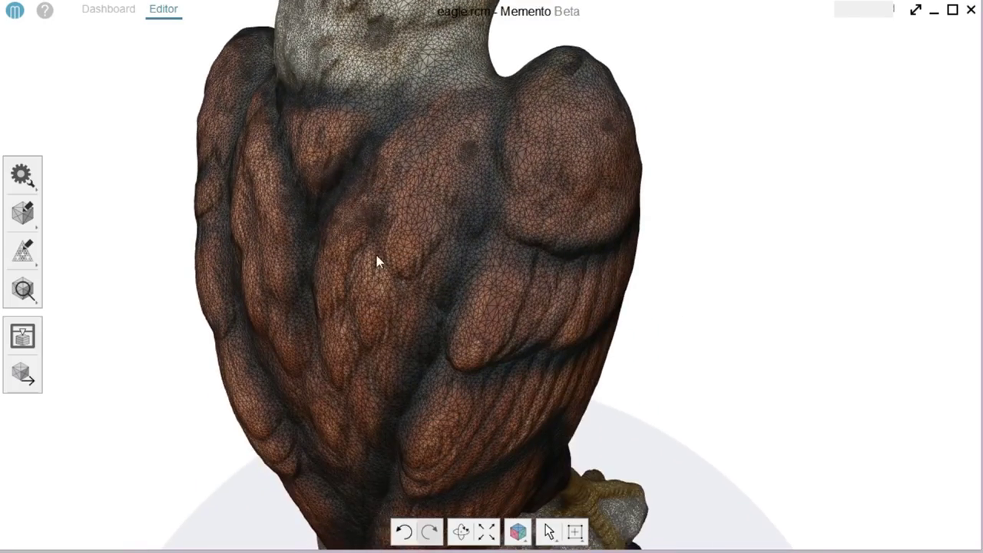
pyautogui.moveTo(443, 346); pyautogui.dragTo(576, 332)
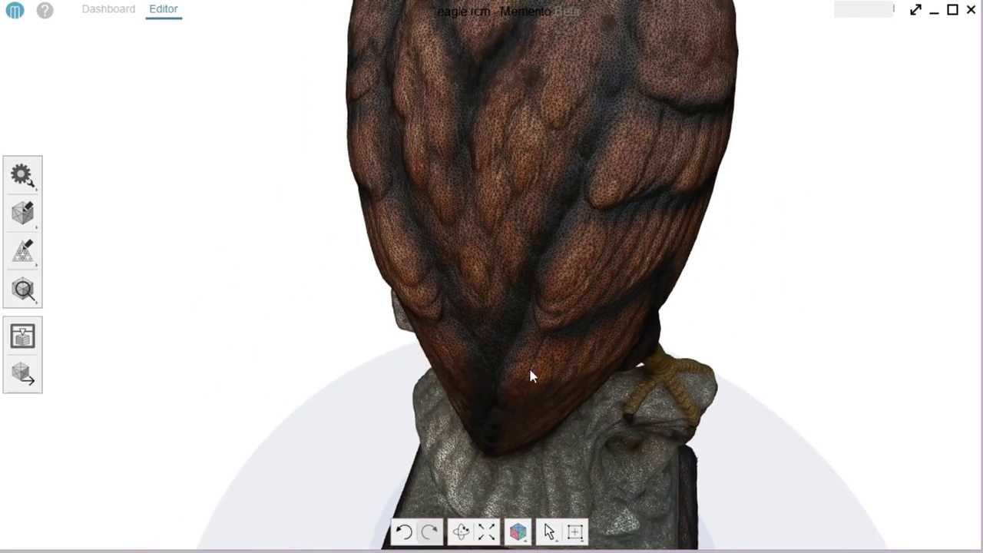
pyautogui.moveTo(531, 376); pyautogui.dragTo(513, 378)
pyautogui.click(517, 531)
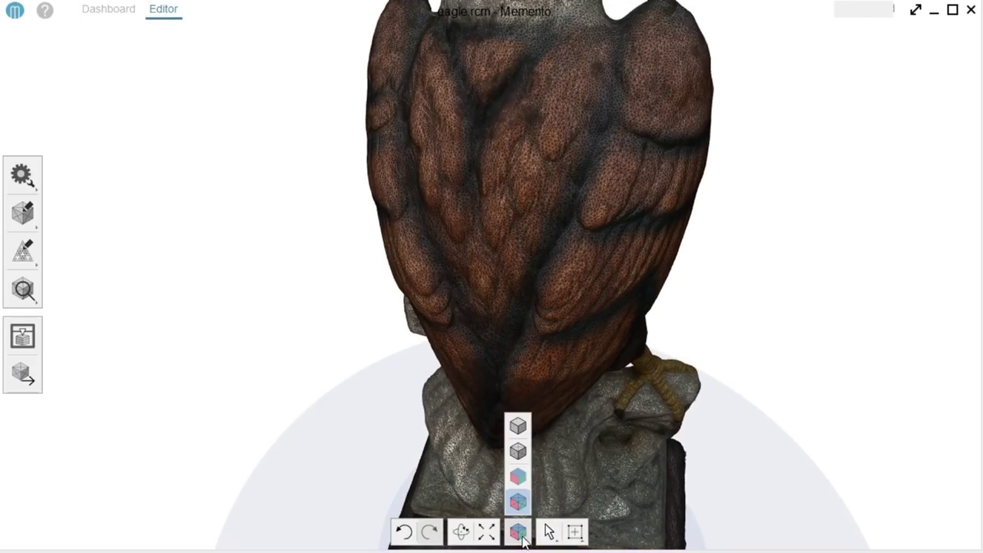
pyautogui.click(518, 466)
pyautogui.scroll(-3, 461, 339)
# Lasso-select the damaged hole on the eagle's back
pyautogui.scroll(4, 461, 338)
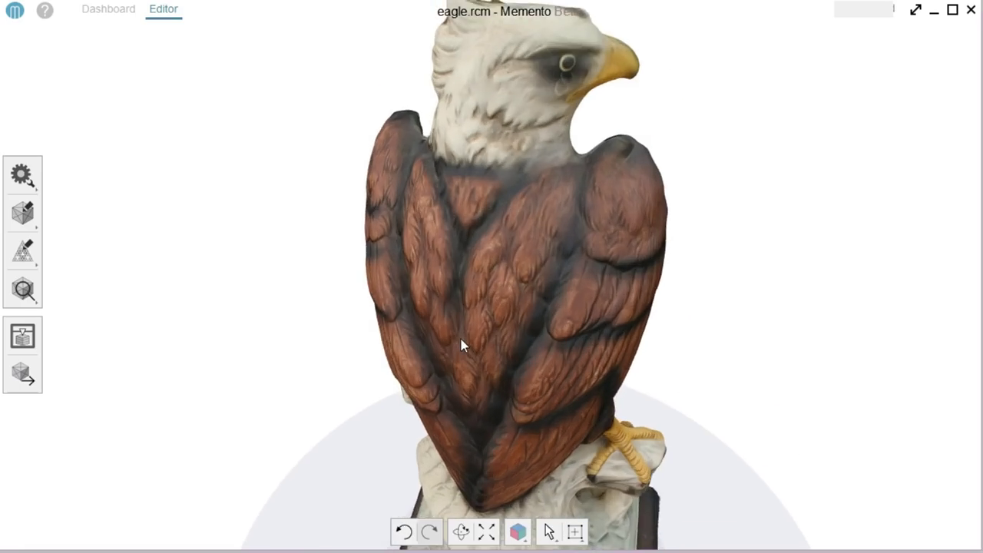
pyautogui.moveTo(472, 413); pyautogui.dragTo(329, 340)
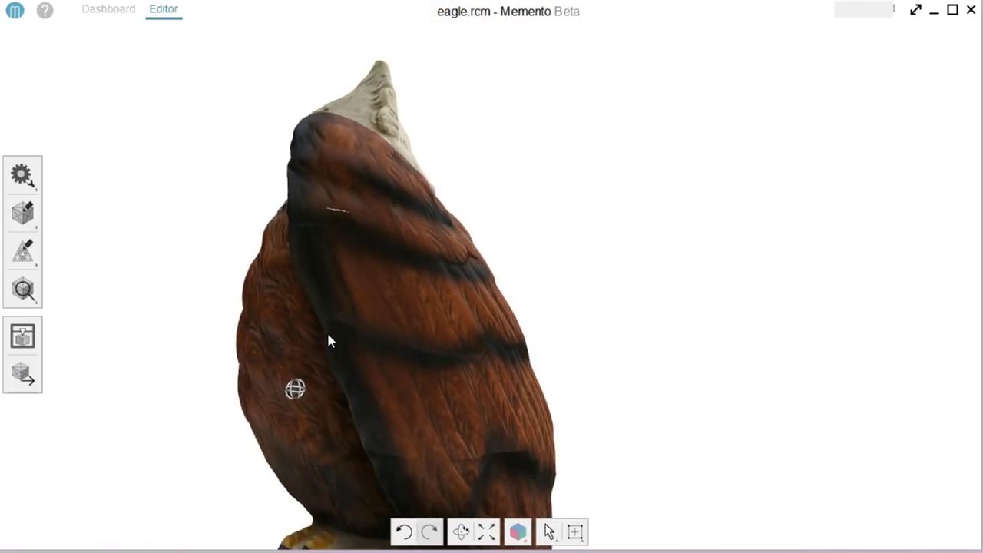
pyautogui.click(27, 214)
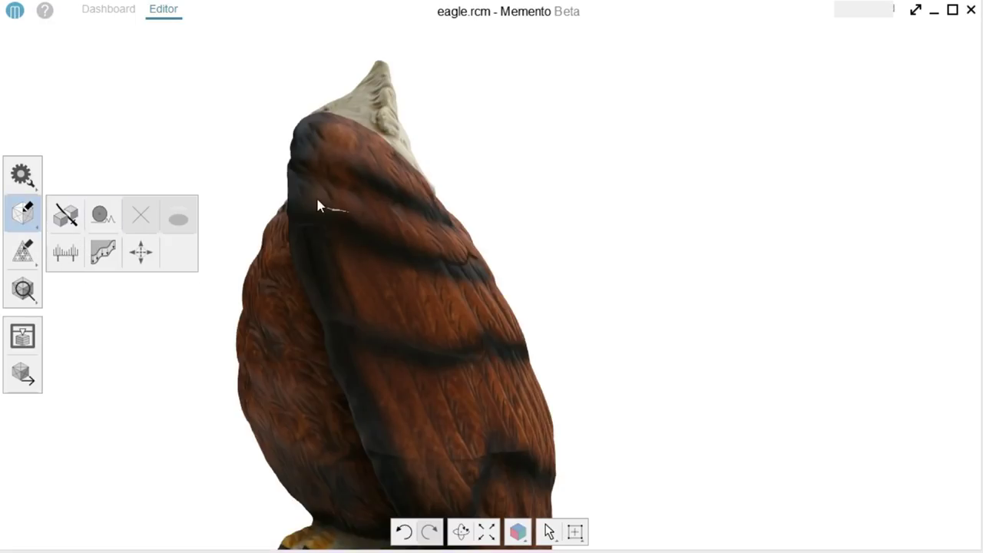
pyautogui.moveTo(320, 204); pyautogui.dragTo(368, 207)
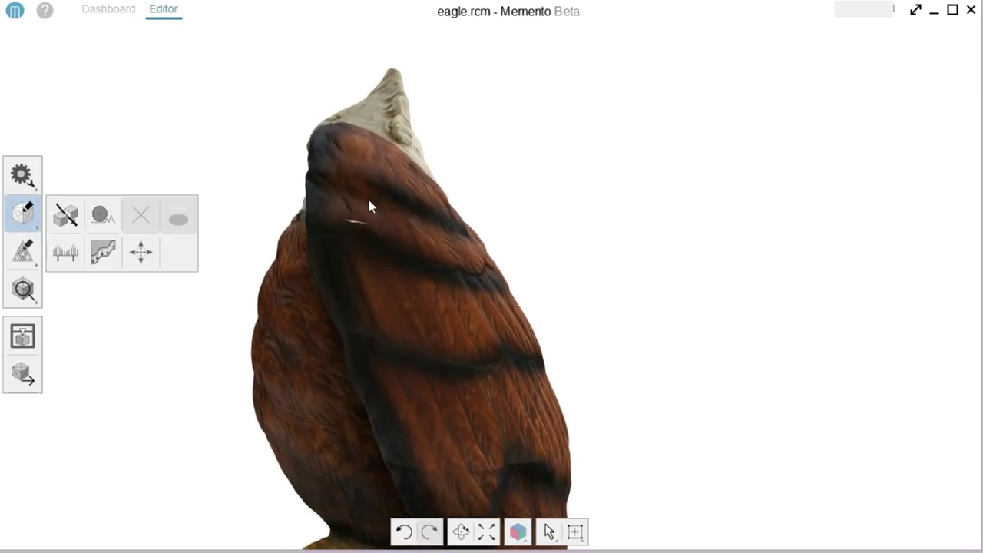
pyautogui.click(548, 531)
pyautogui.click(548, 451)
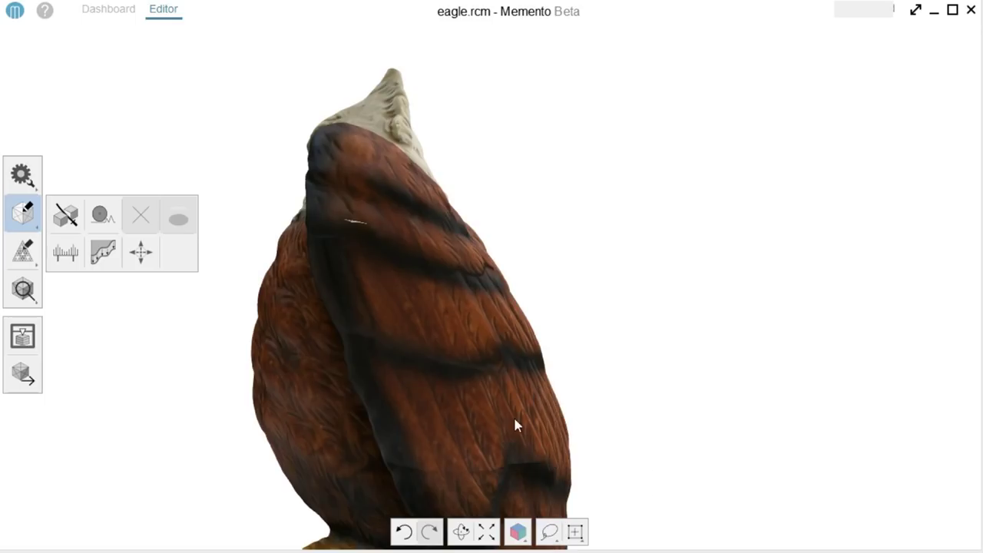
pyautogui.moveTo(361, 213)
pyautogui.mouseDown()
pyautogui.moveTo(373, 252)
pyautogui.moveTo(355, 211)
pyautogui.mouseUp()
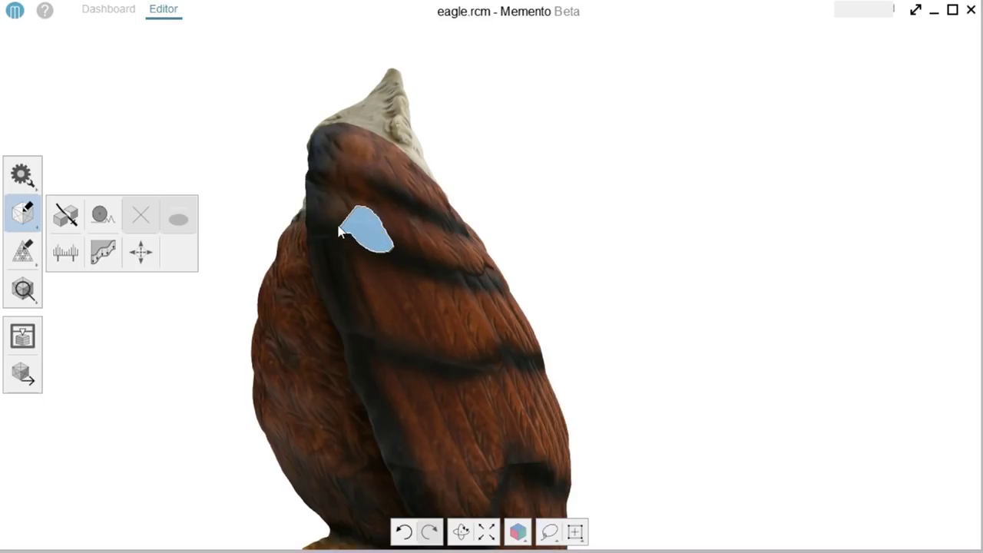
# Fill the selected hole, clear the selection, and set No Selection to review the repair
pyautogui.click(185, 217)
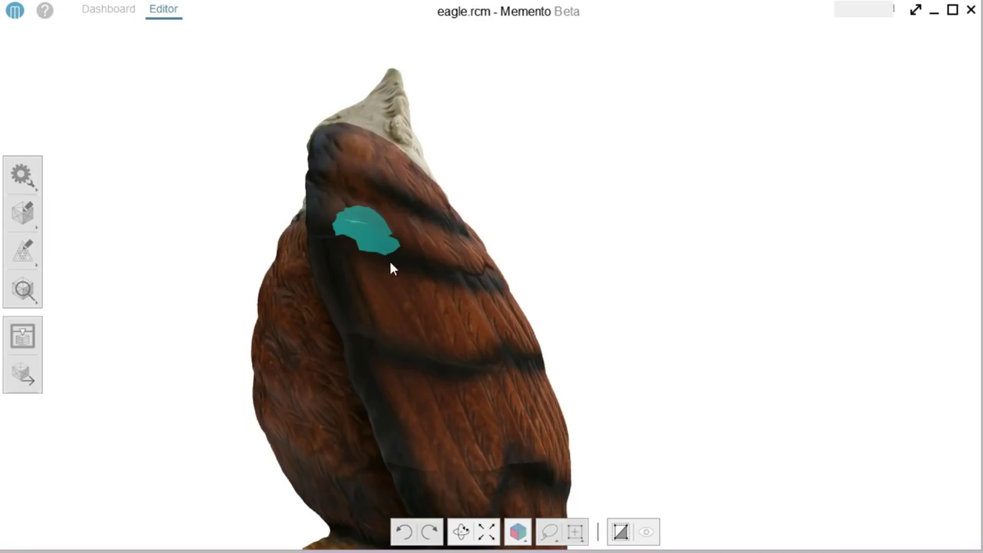
pyautogui.press('Escape')
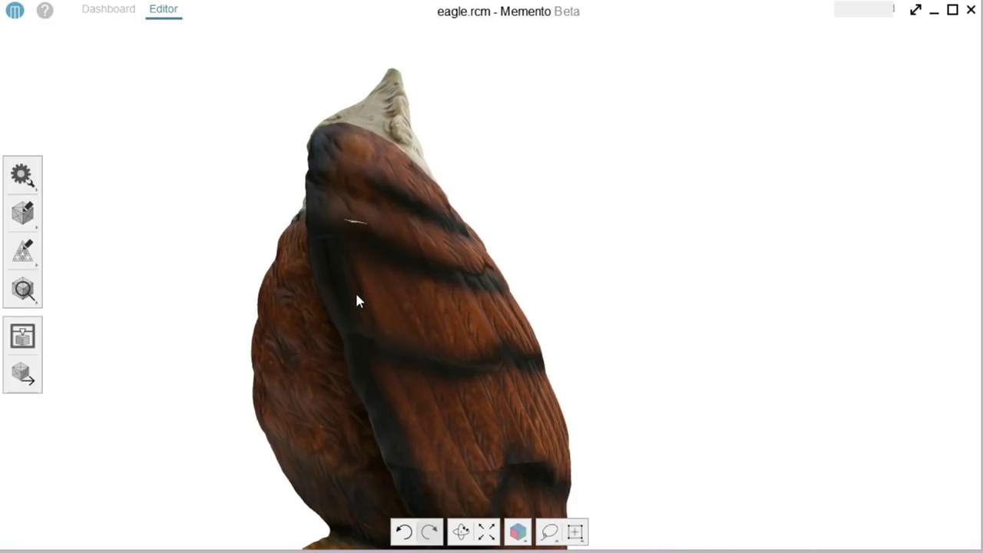
pyautogui.click(548, 531)
pyautogui.click(550, 501)
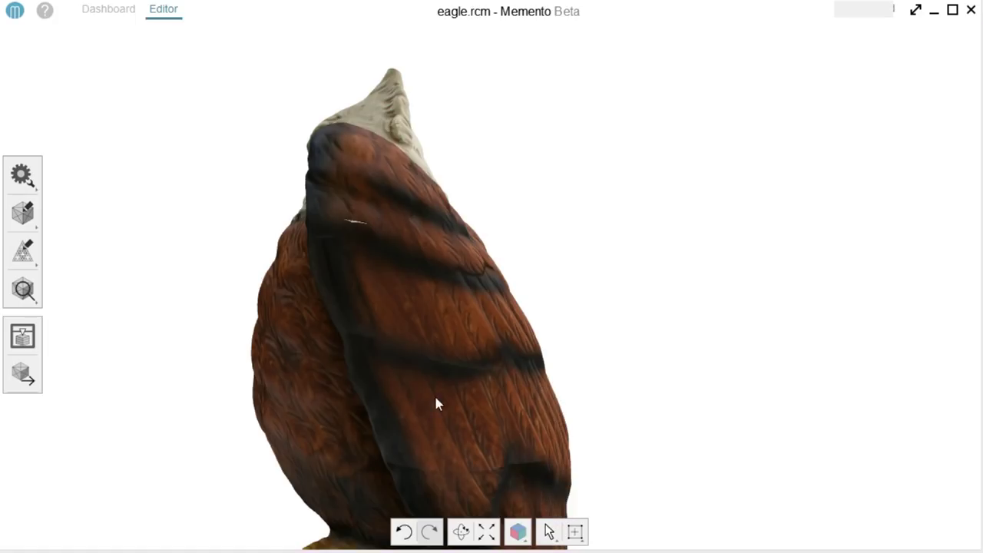
pyautogui.moveTo(435, 405); pyautogui.dragTo(597, 391)
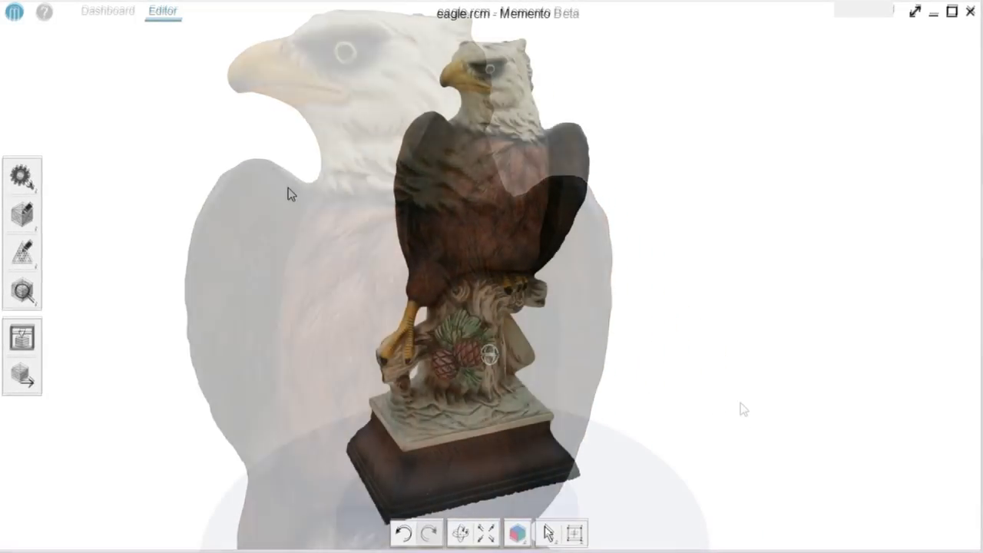